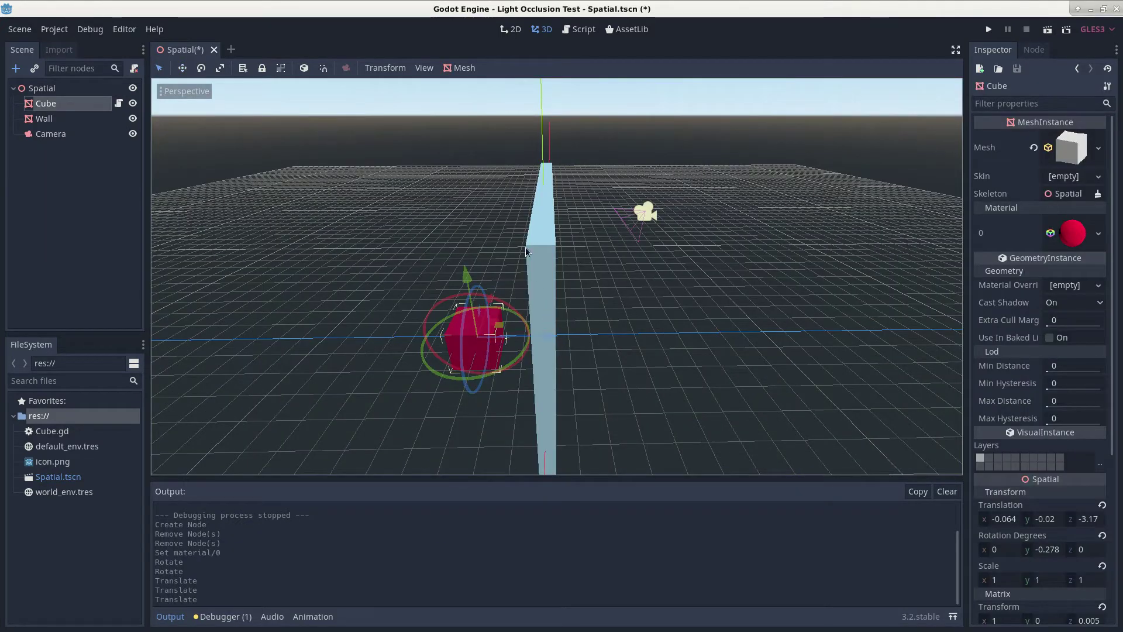
Inspect the Wall, Camera and Cube nodes and the cube's material settings.
click(543, 243)
click(631, 212)
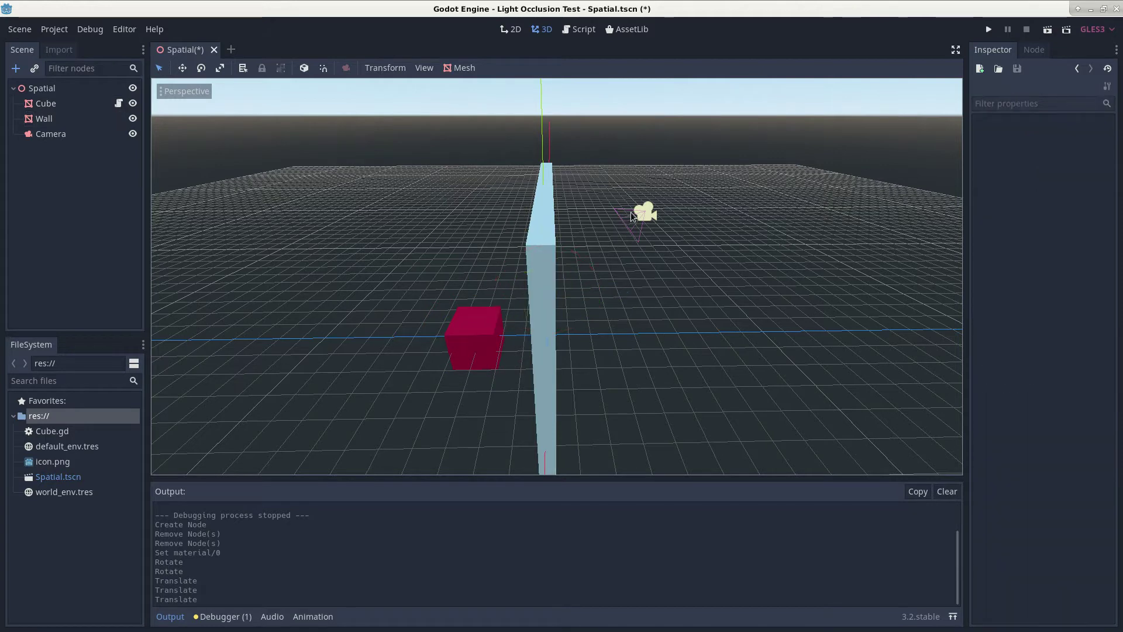
click(458, 328)
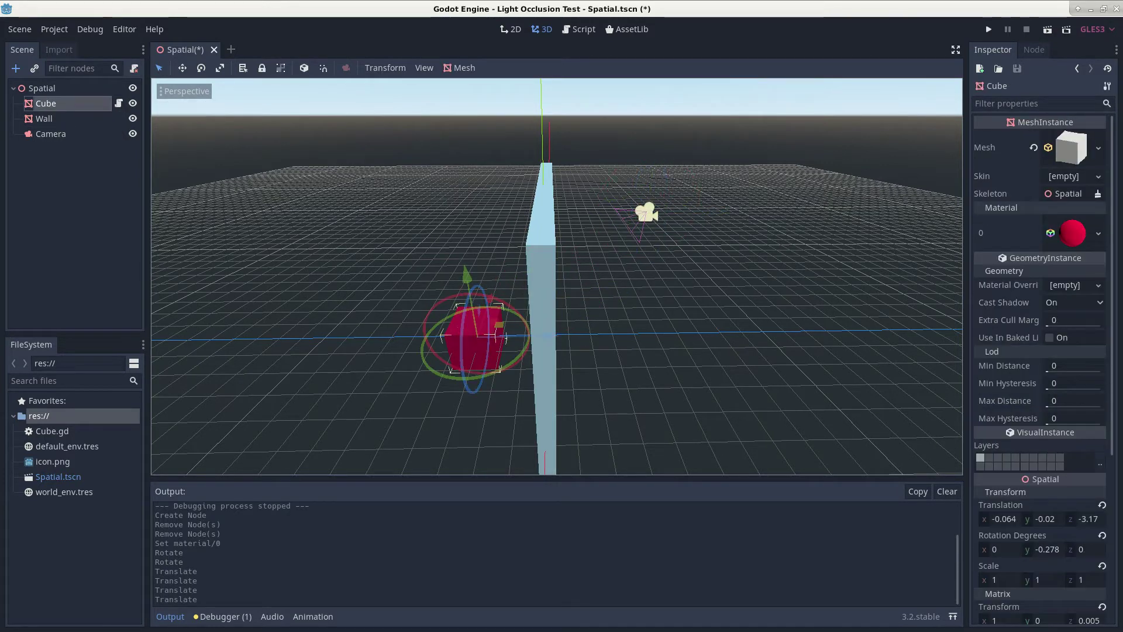
click(1082, 234)
scroll(1037, 357, down, 10)
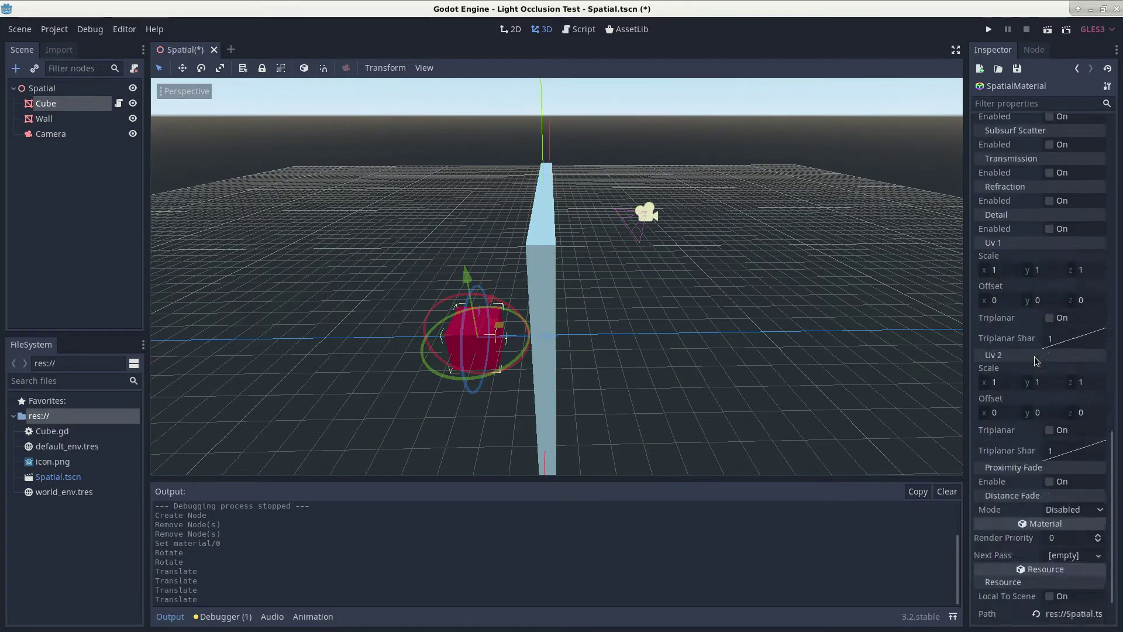
scroll(1036, 356, up, 5)
click(556, 286)
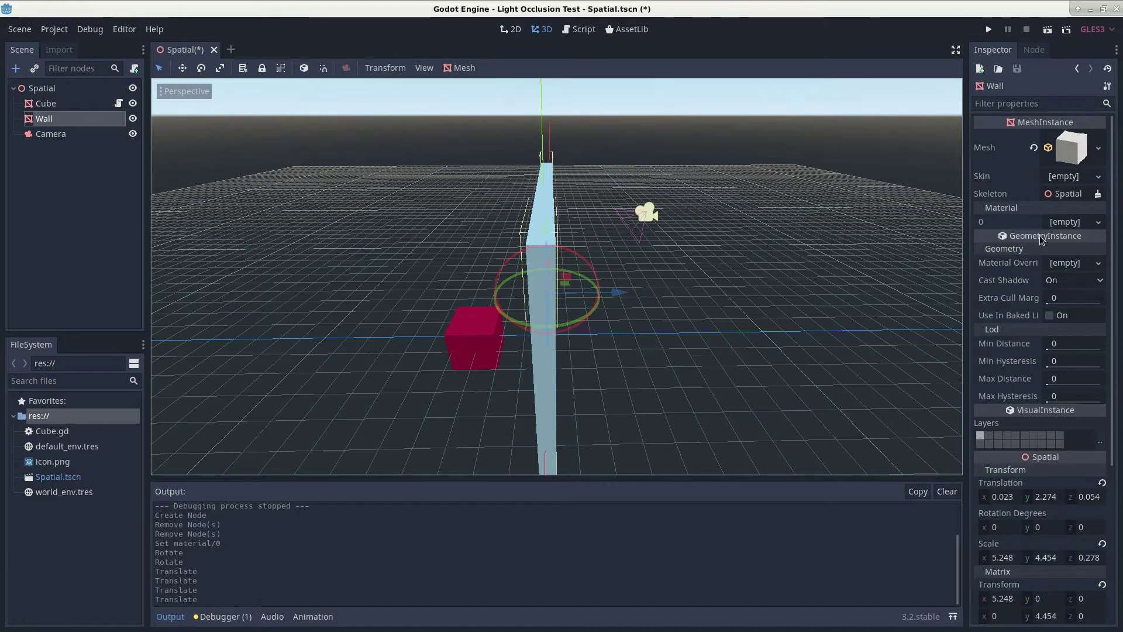
click(653, 214)
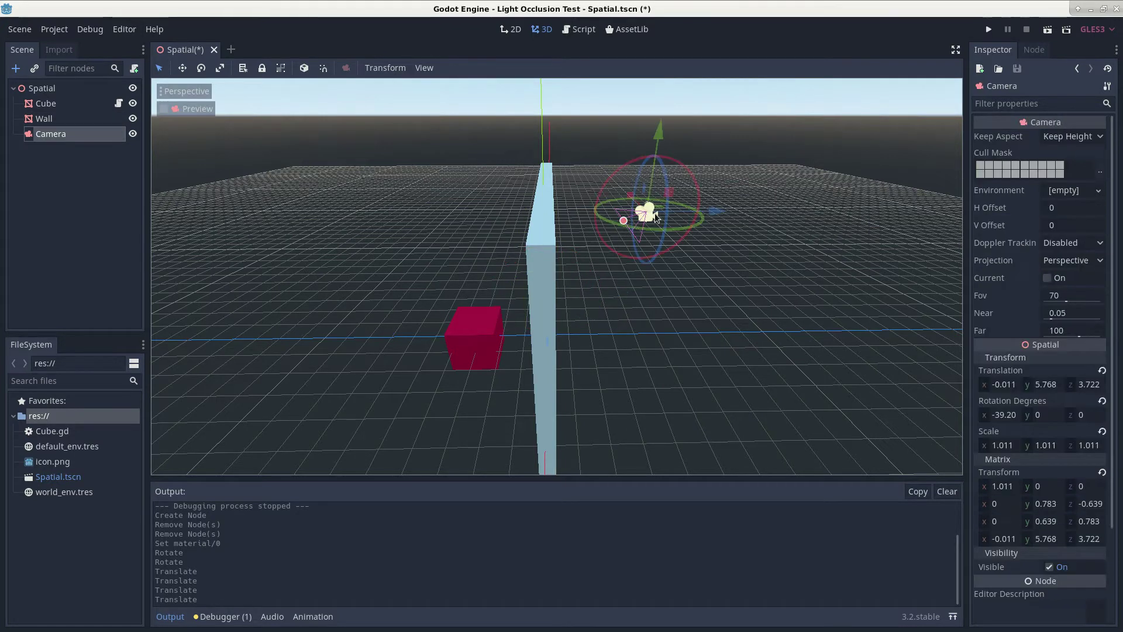
Give the Wall a new SpatialMaterial with Use Shadow To Opacity enabled.
click(532, 275)
middle_drag(710, 286, 685, 279)
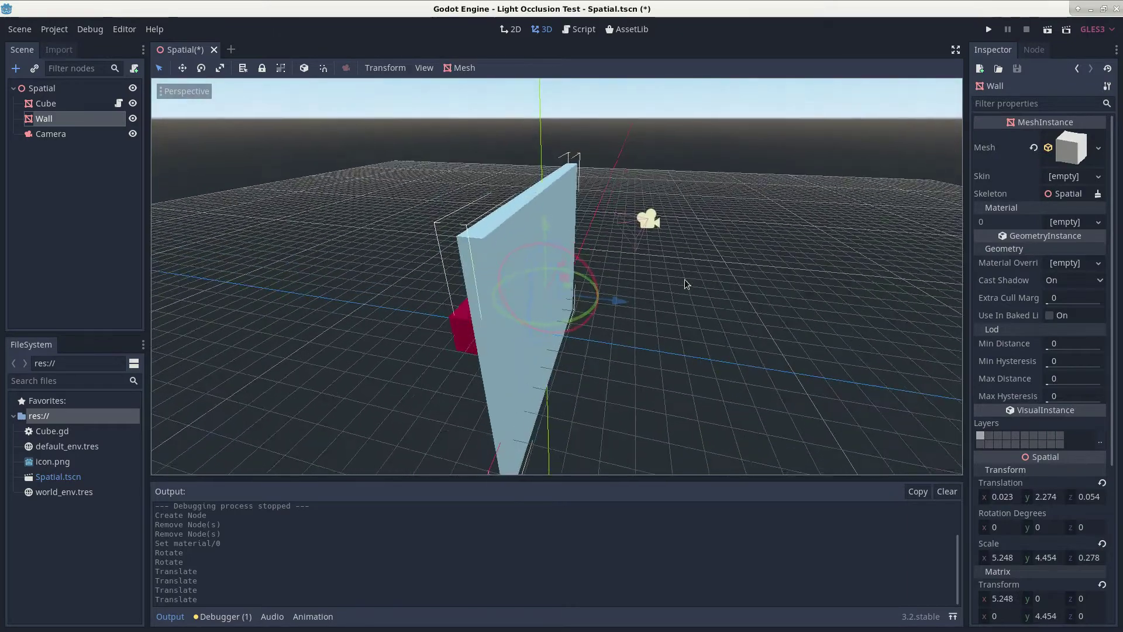
click(1080, 222)
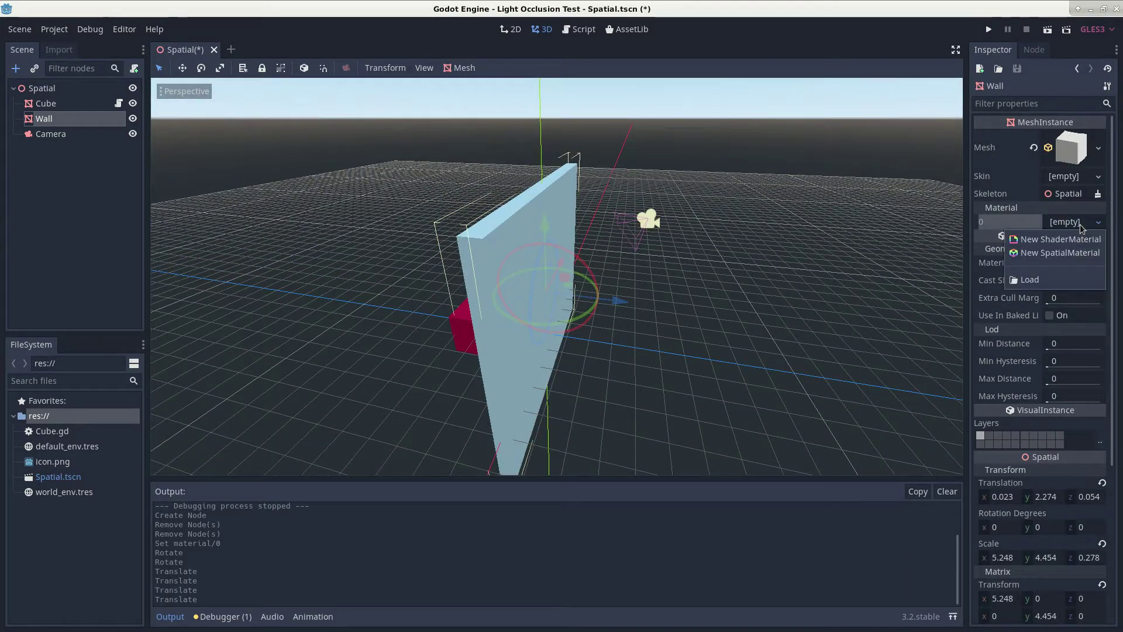
click(1061, 252)
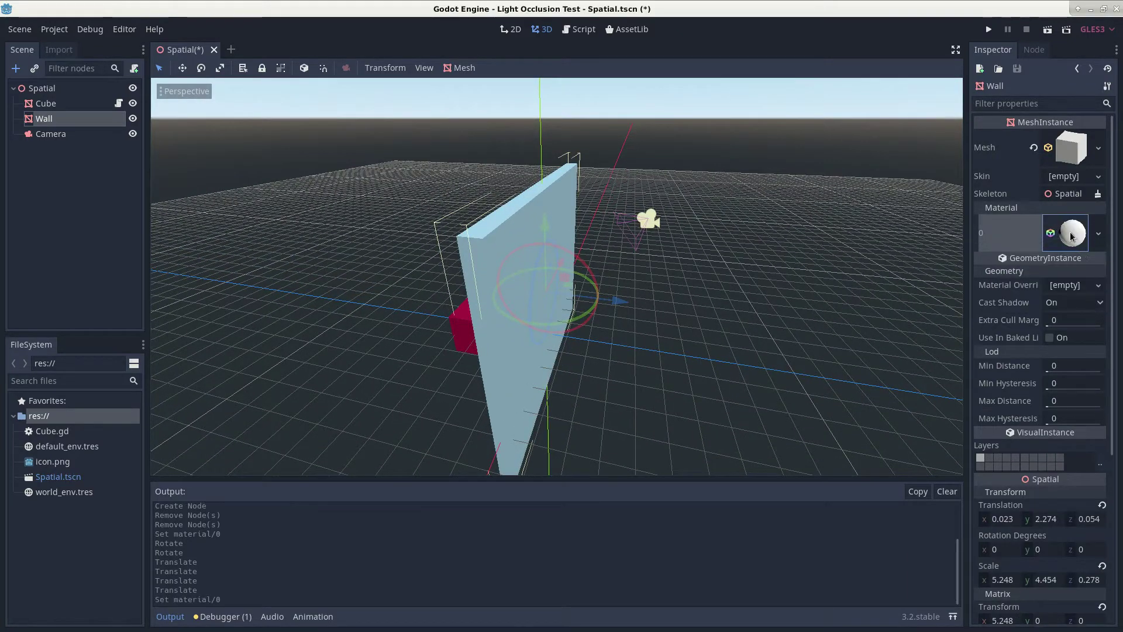
click(1073, 234)
mouse_move(1018, 260)
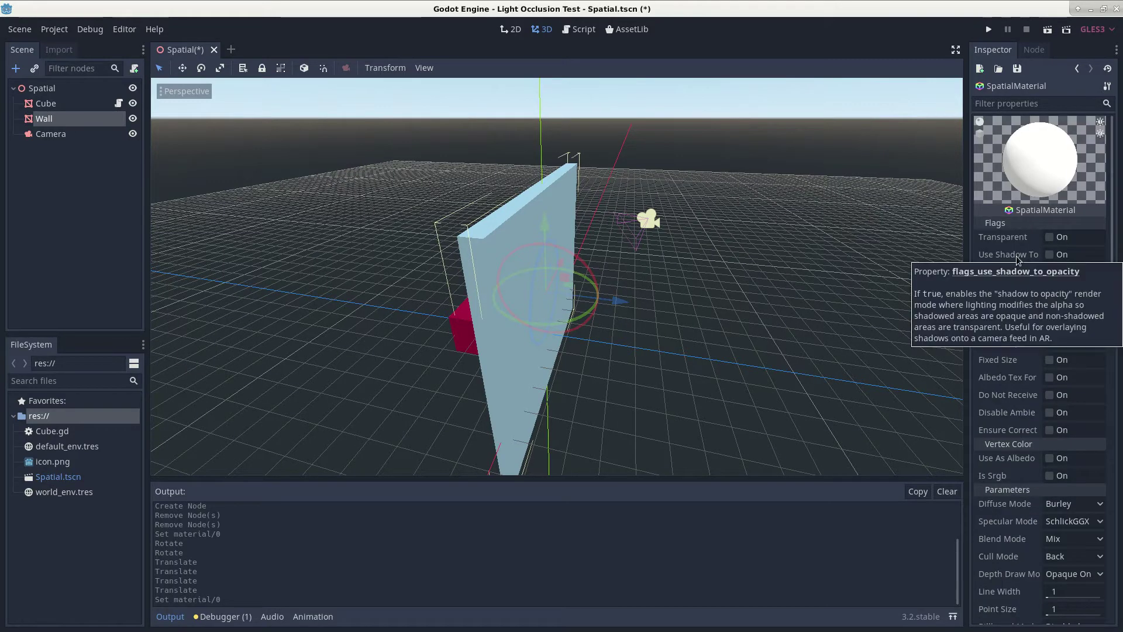
click(1049, 255)
Lower the wall material's albedo alpha to 58 so the cube shows through.
middle_drag(673, 310, 575, 156)
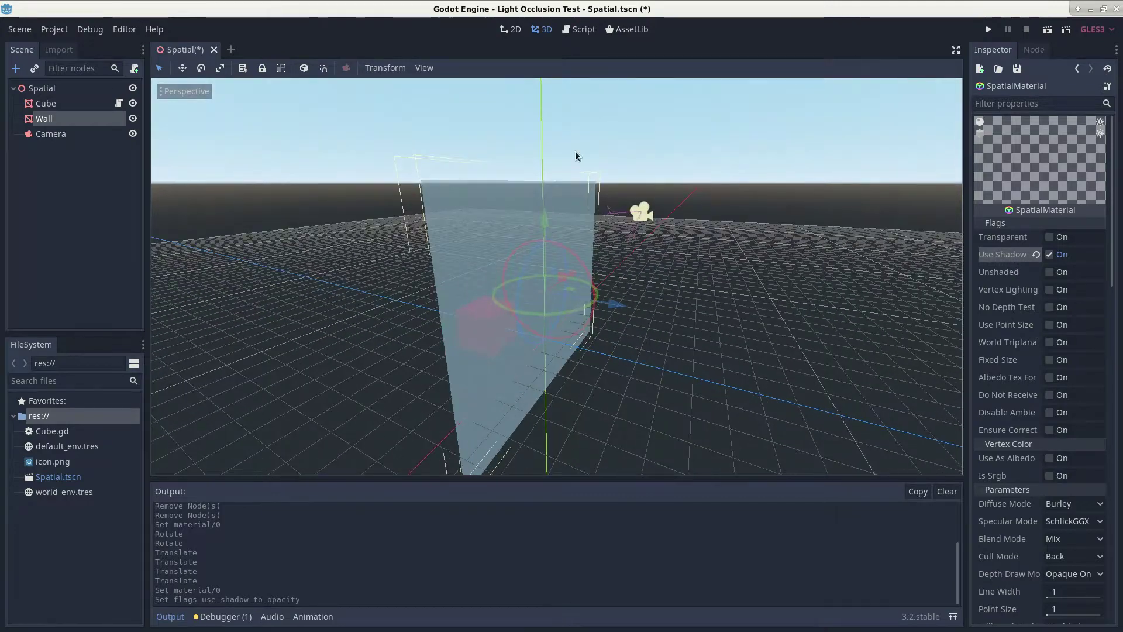
middle_drag(632, 211, 661, 193)
scroll(1075, 328, down, 6)
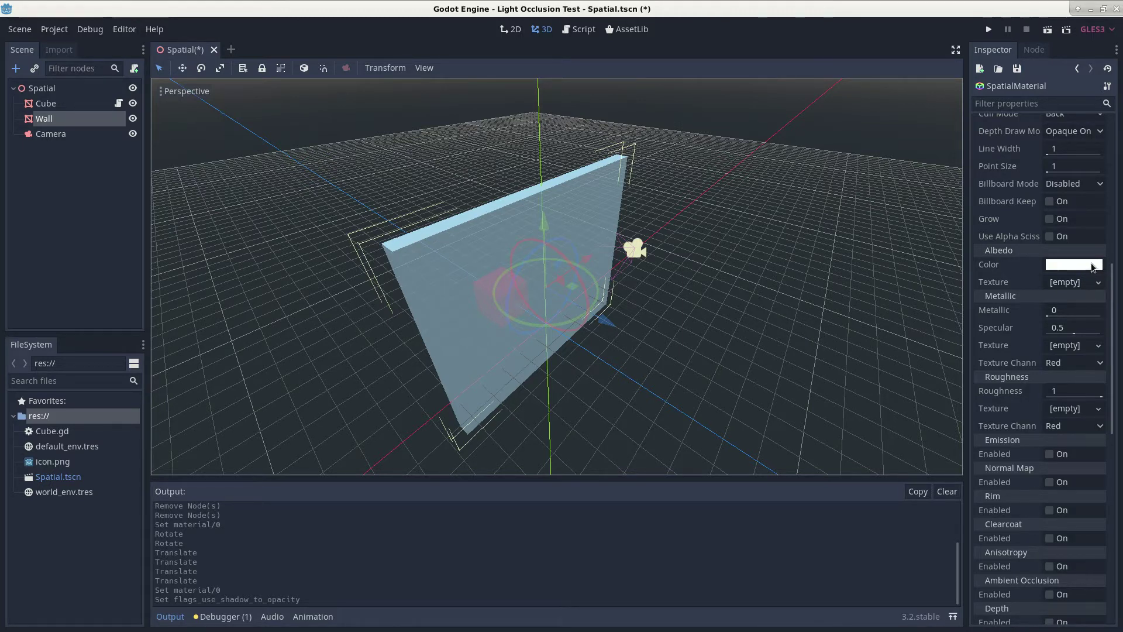
click(1092, 266)
mouse_move(987, 262)
mouse_down()
mouse_move(898, 263)
mouse_move(1002, 265)
mouse_up()
click(688, 281)
Add an OmniLight node under the root Spatial.
middle_drag(701, 272, 256, 174)
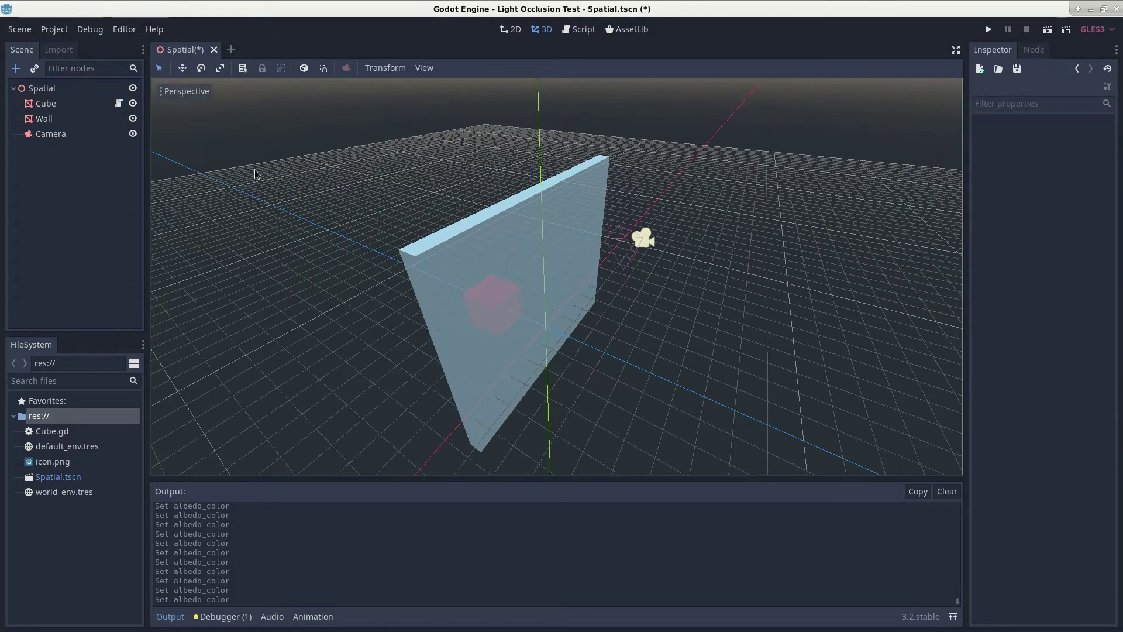
click(84, 88)
key(ctrl+a)
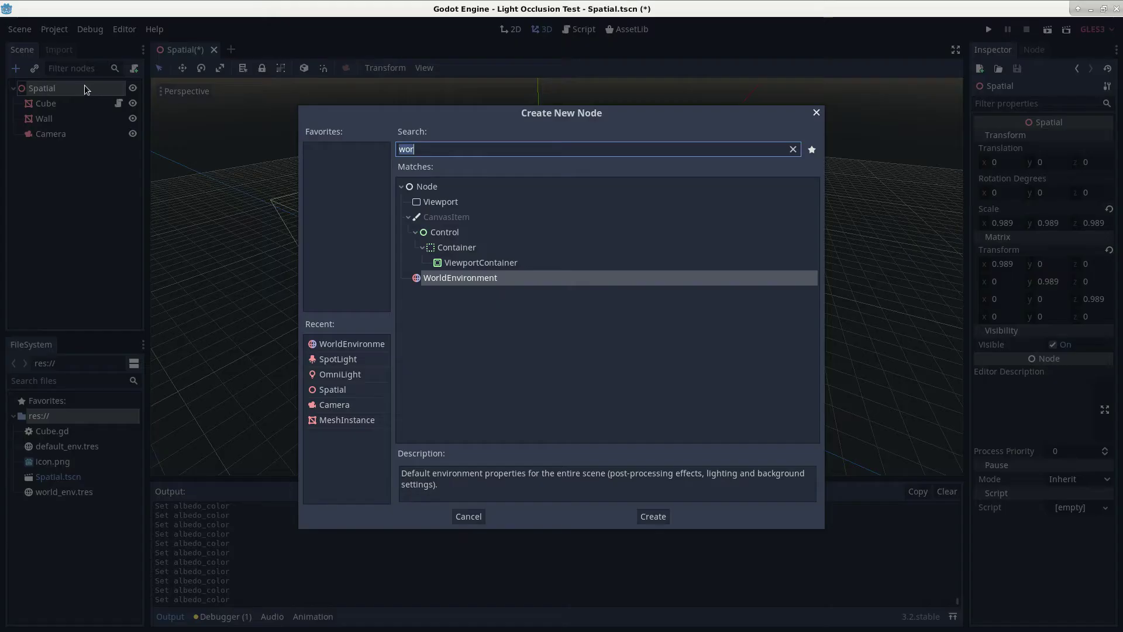
text(omni)
key(Return)
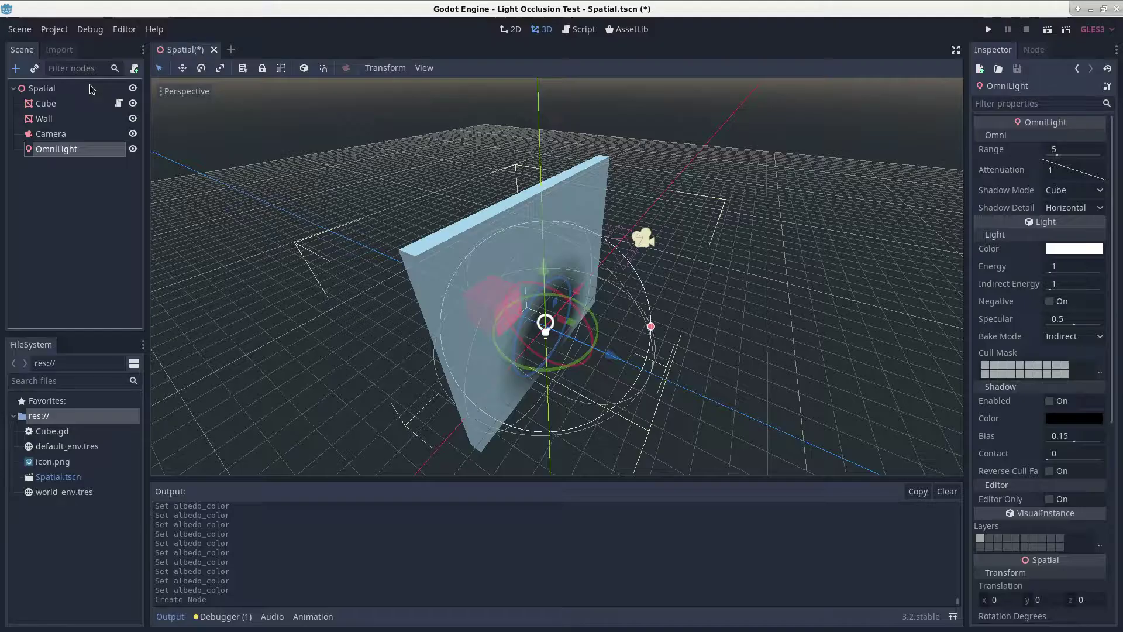
Set the OmniLight's energy to 0, parent it under the Cube, and run the project.
middle_drag(255, 128, 616, 332)
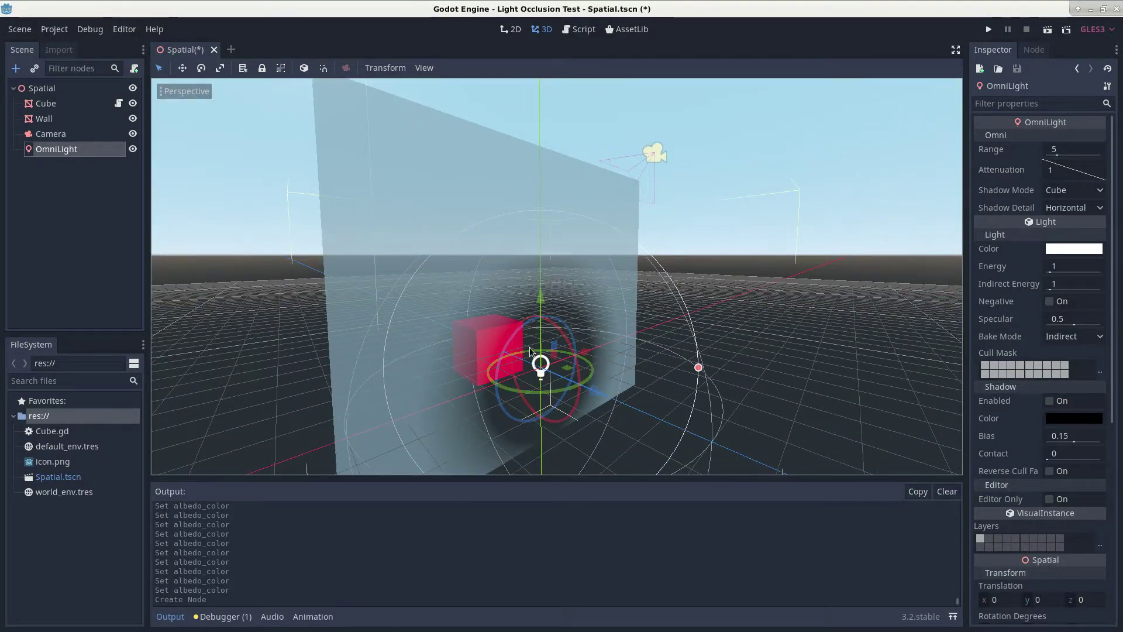
middle_drag(501, 292, 935, 276)
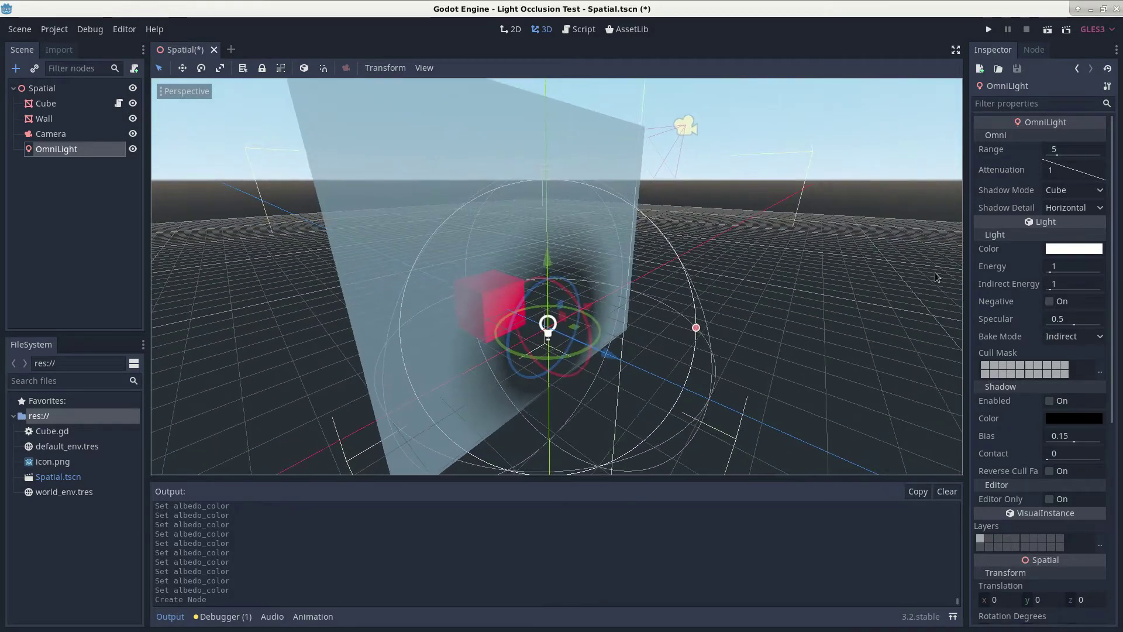
drag(1087, 270, 1051, 271)
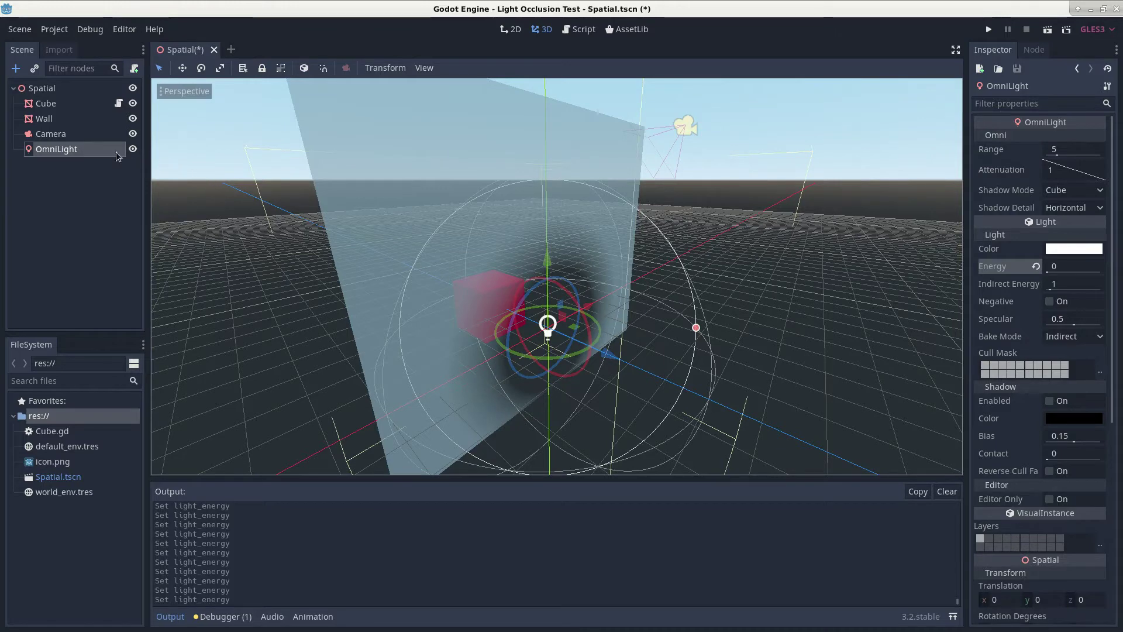
drag(65, 151, 57, 105)
key(F5)
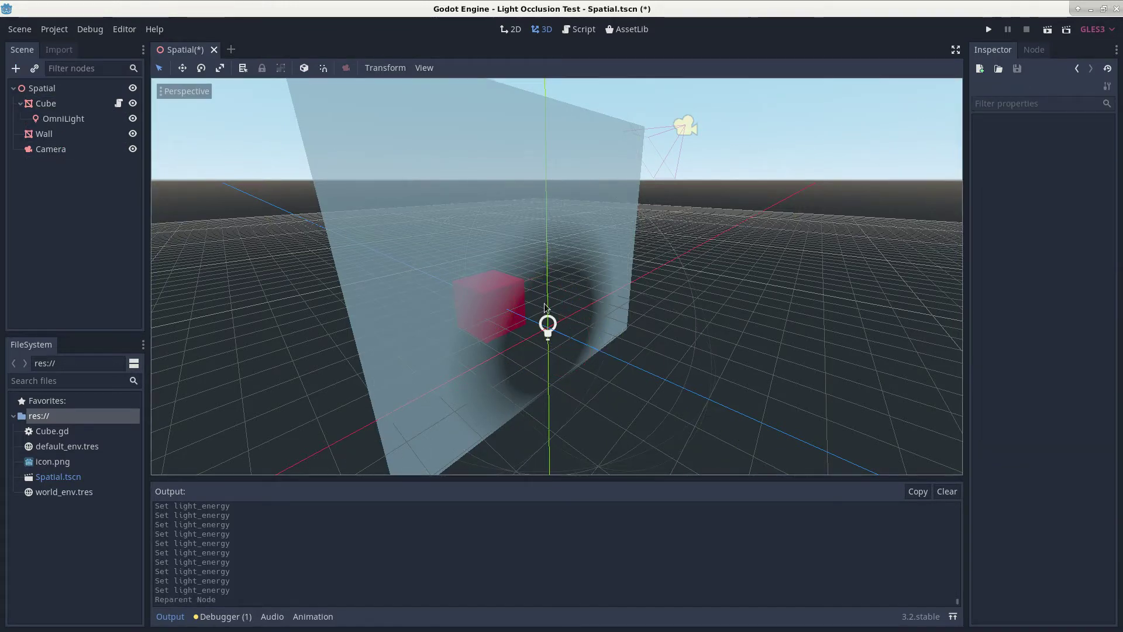
middle_drag(627, 317, 591, 308)
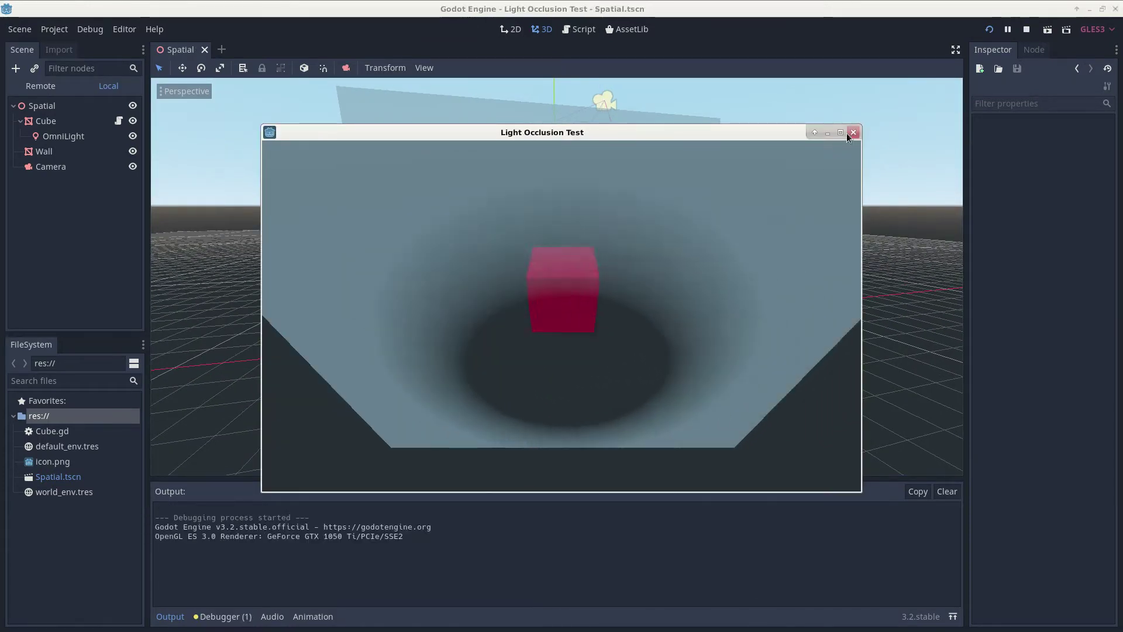
Set the OmniLight's range to 3.4 and attenuation 0.09, then save and test-run.
click(854, 131)
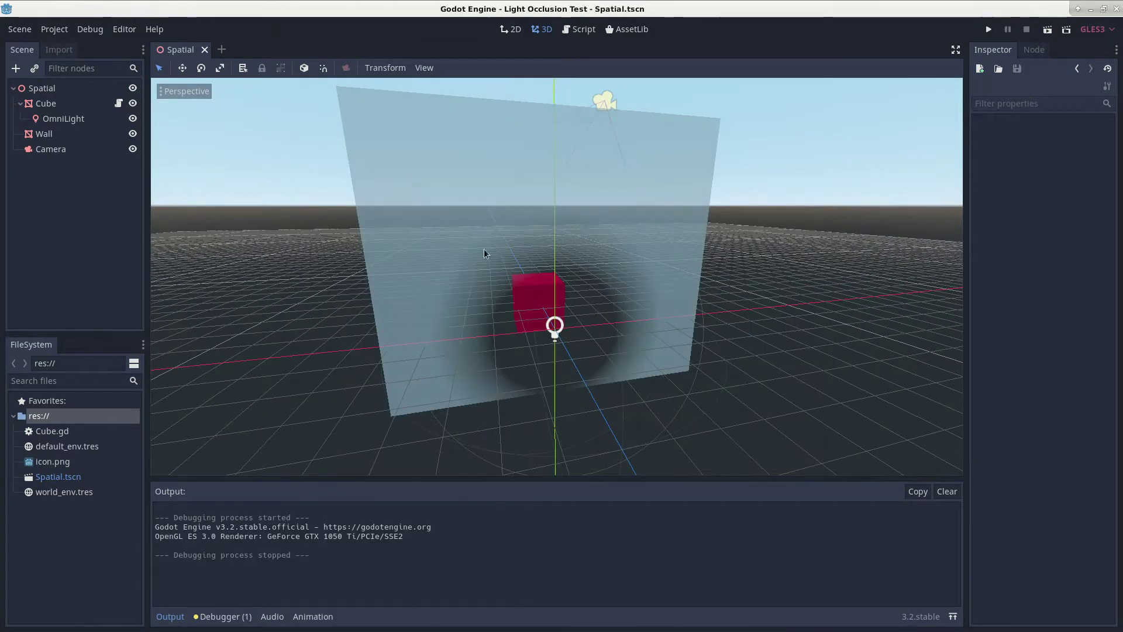
middle_drag(734, 129, 556, 152)
click(63, 118)
middle_drag(451, 231, 852, 247)
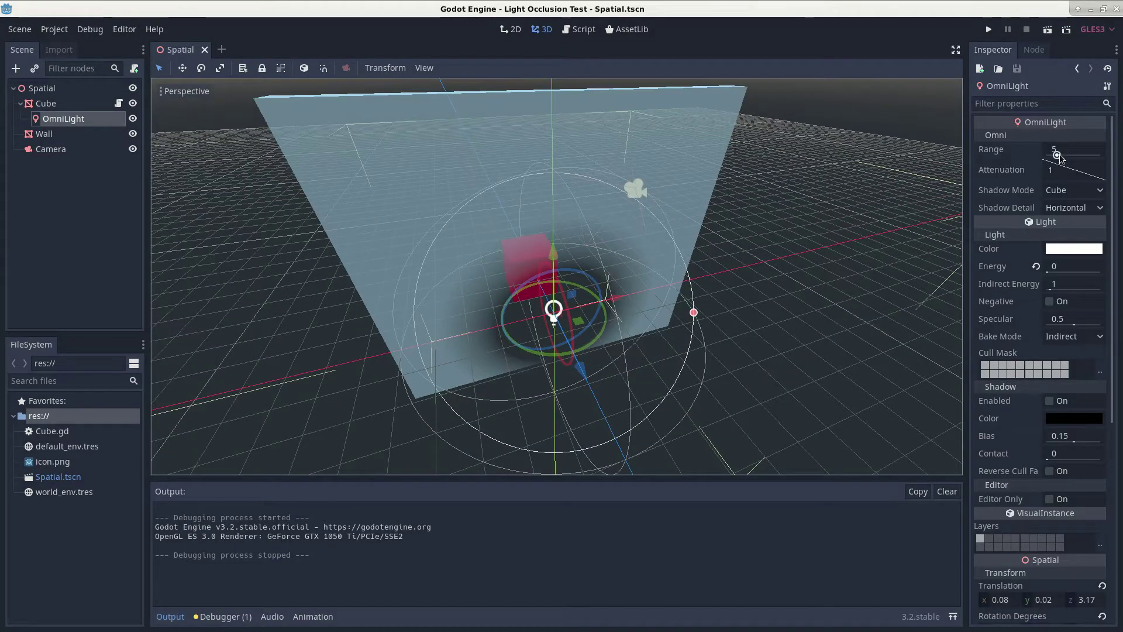
mouse_move(1058, 155)
mouse_down()
mouse_move(1118, 162)
mouse_move(1064, 155)
mouse_up()
key(ctrl+s)
key(F5)
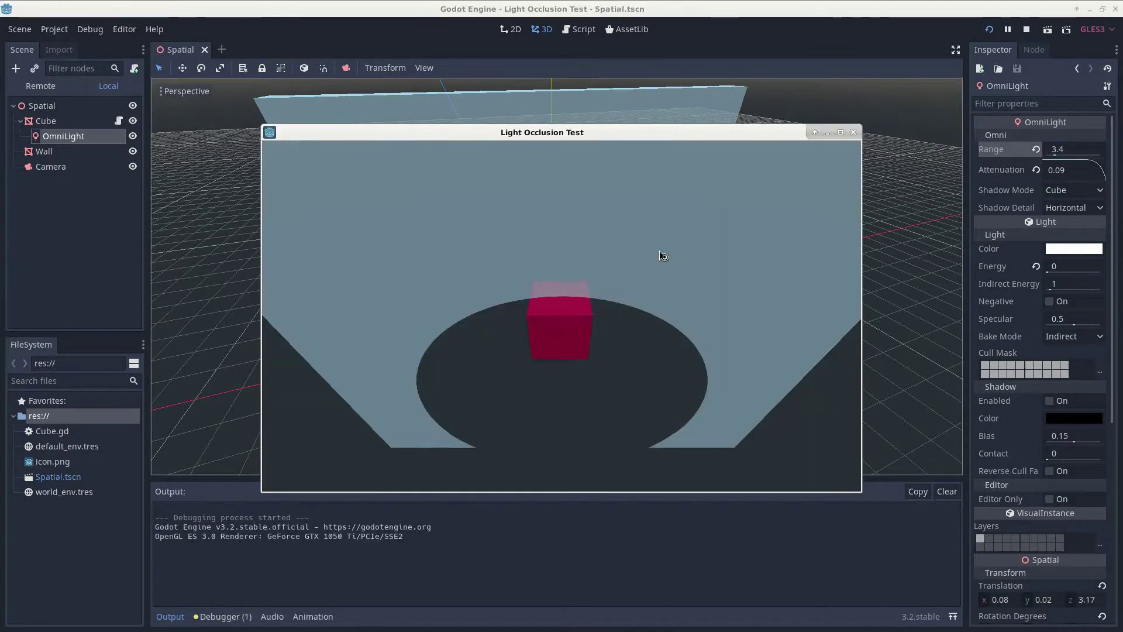
click(853, 133)
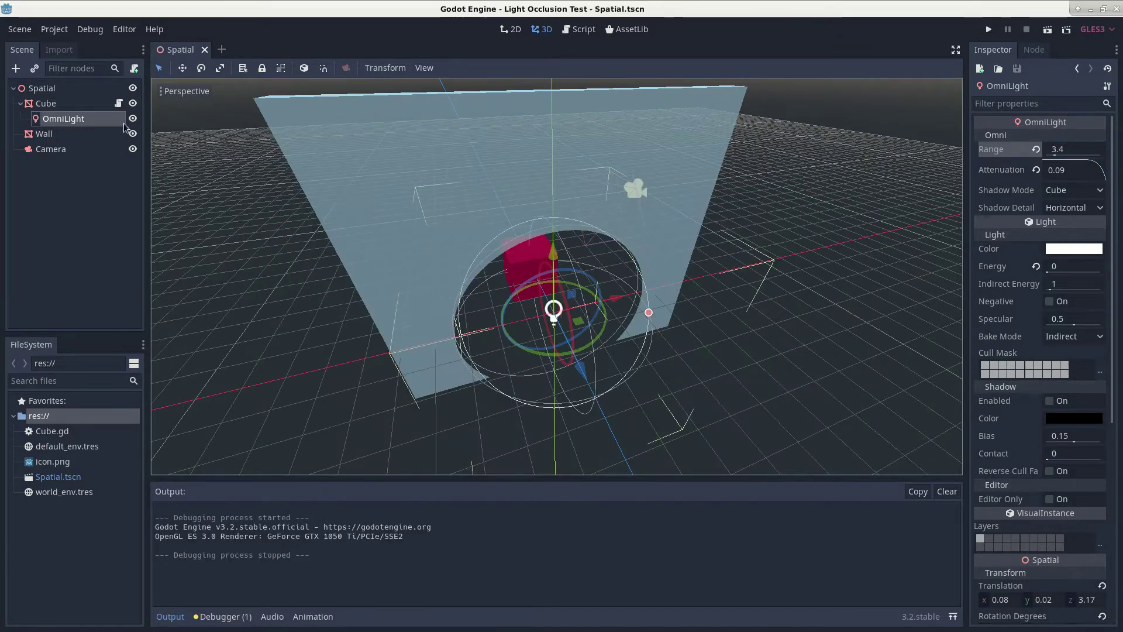
Add a SpotLight under the Cube and hide the OmniLight.
click(72, 108)
key(ctrl+a)
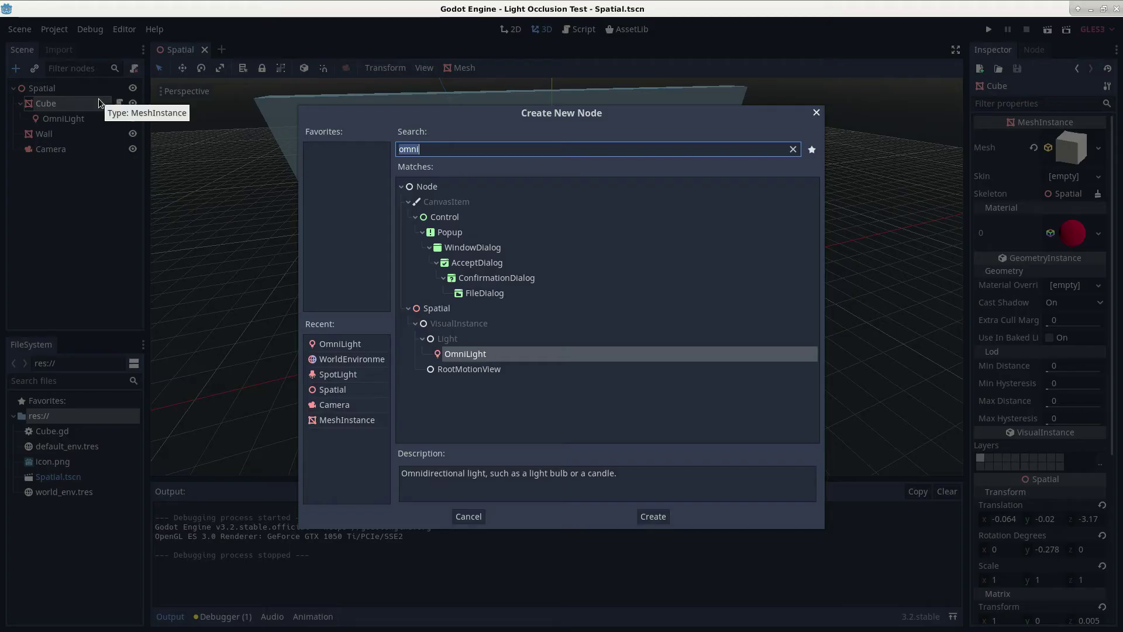
text(spot)
key(Return)
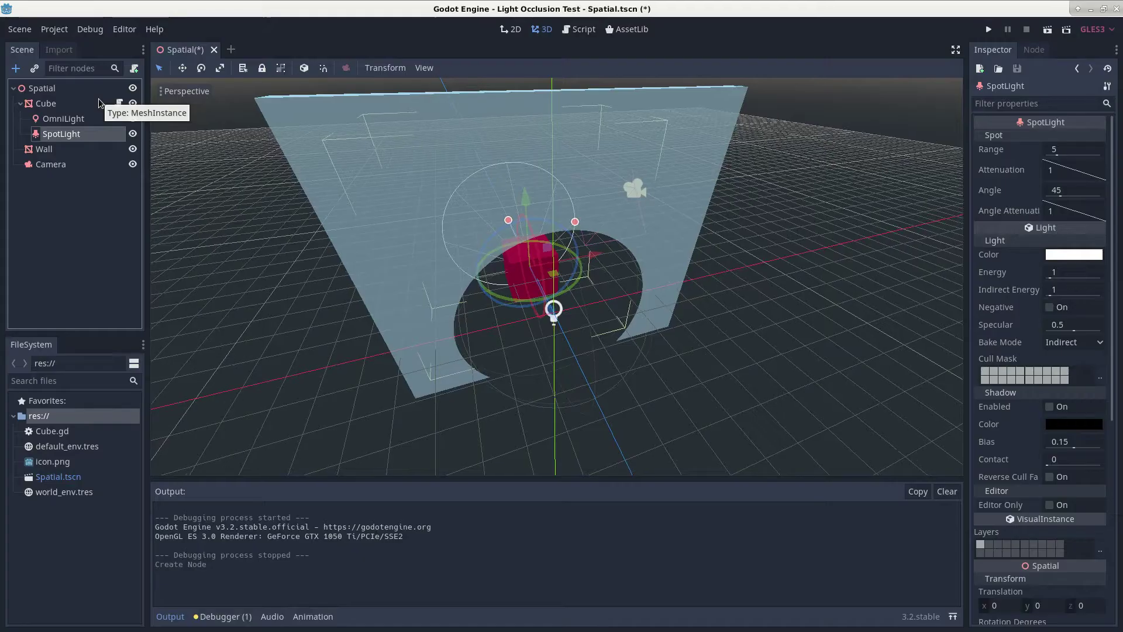
click(132, 118)
Rotate the SpotLight toward the wall, set range 73.2 and attenuation 2.55, and test-run.
middle_drag(374, 245, 431, 247)
key(r)
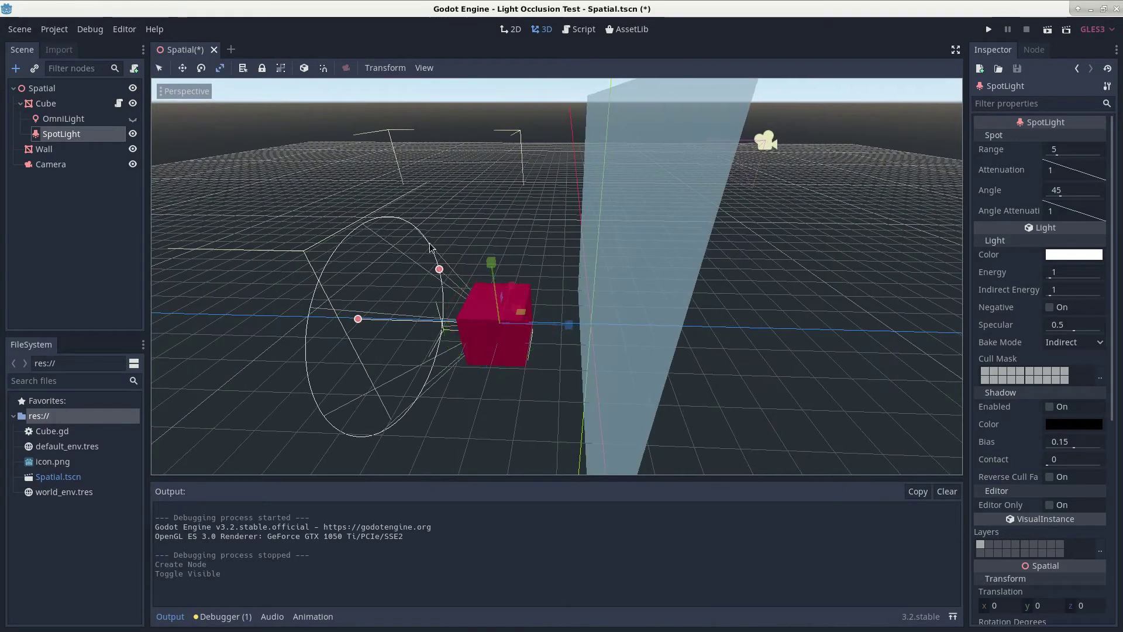
key(e)
drag(504, 285, 556, 310)
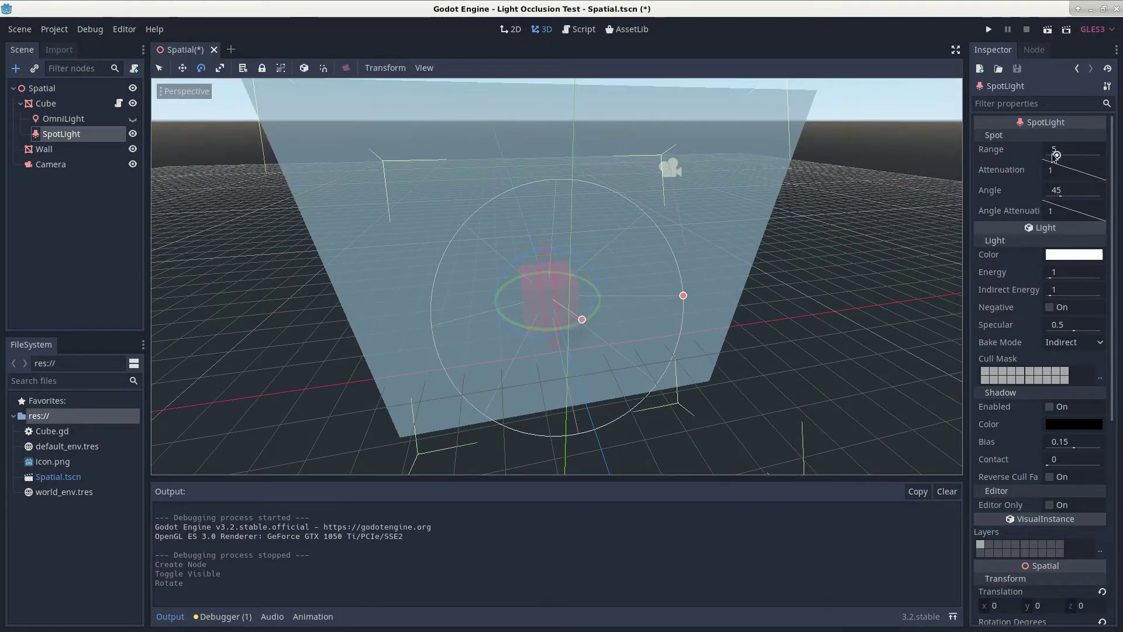
drag(1058, 155, 1055, 181)
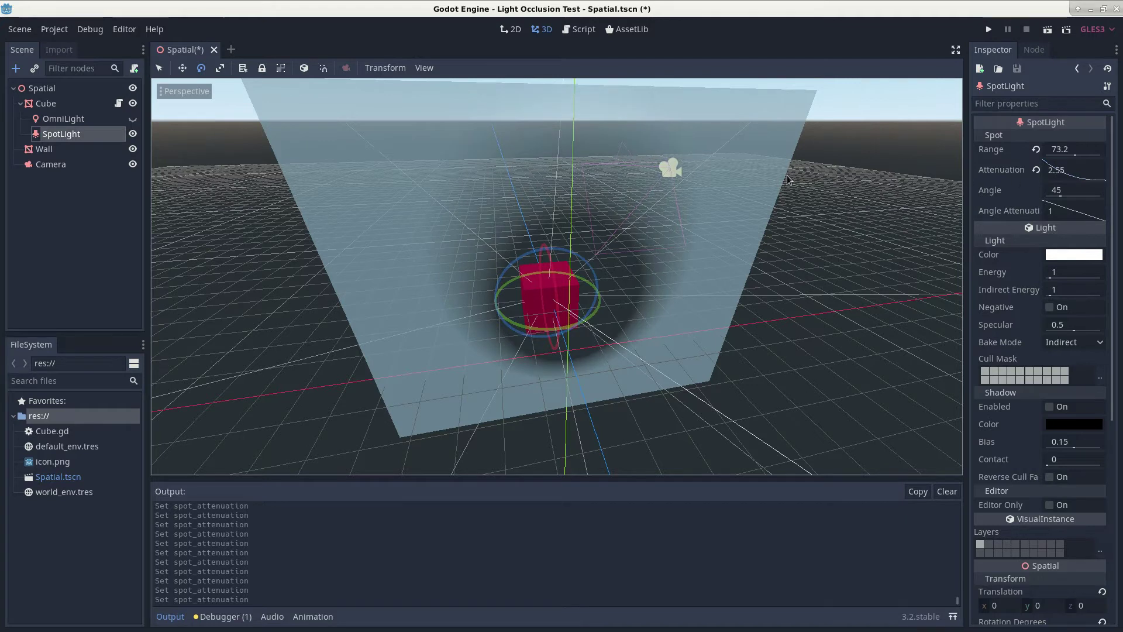
key(F5)
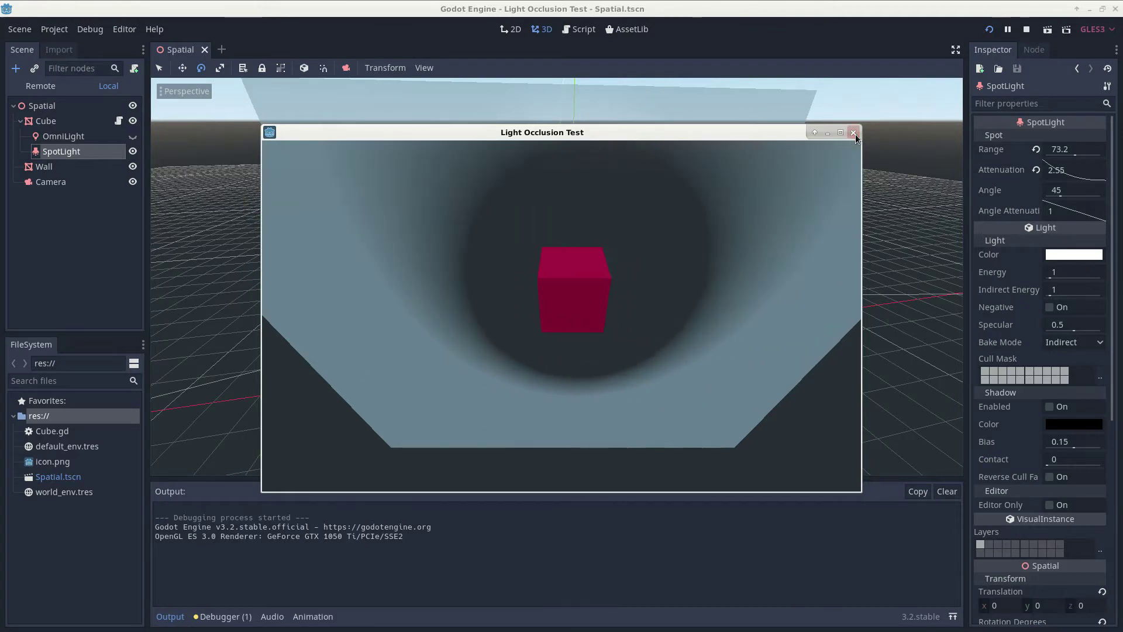
click(854, 134)
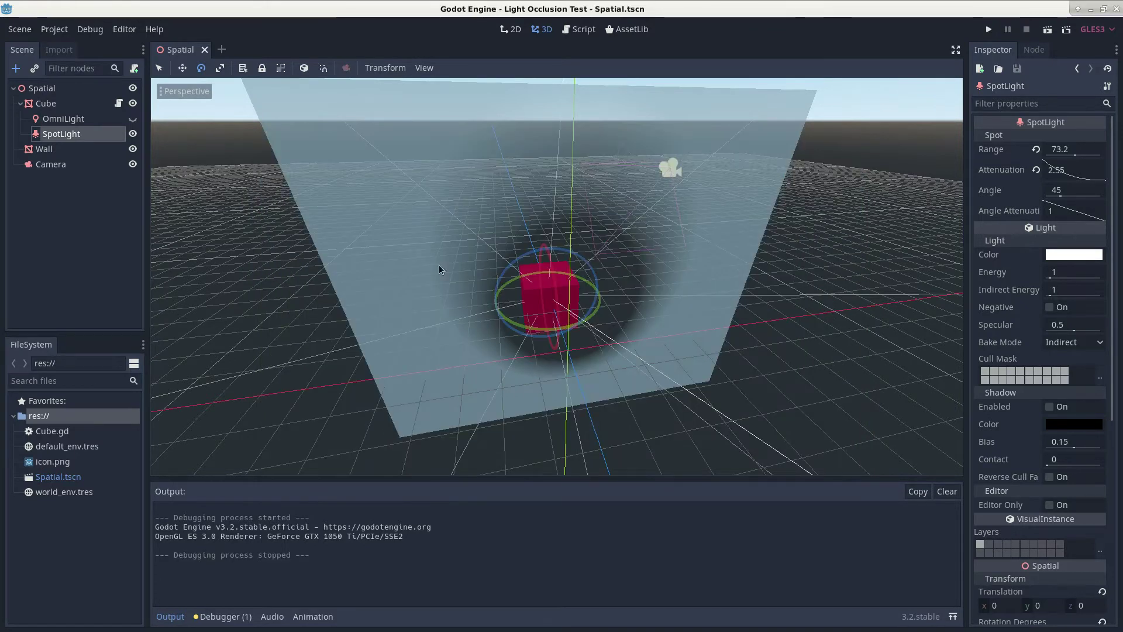
Parent the Camera under the Cube, test-run the game, then show the OmniLight again.
click(93, 164)
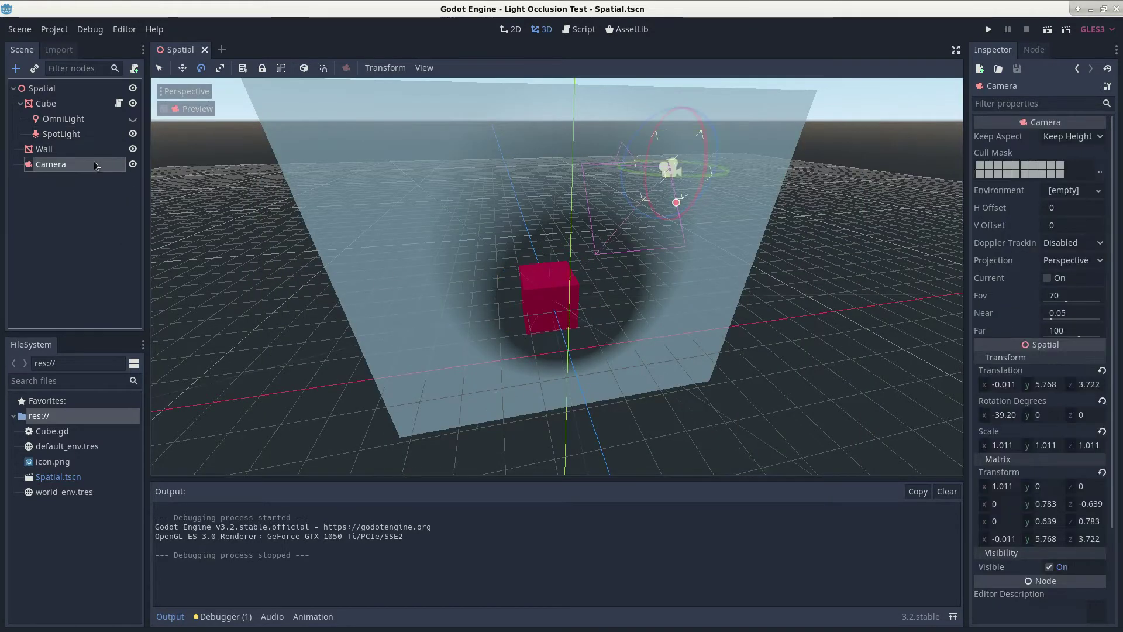
drag(94, 164, 47, 104)
key(F5)
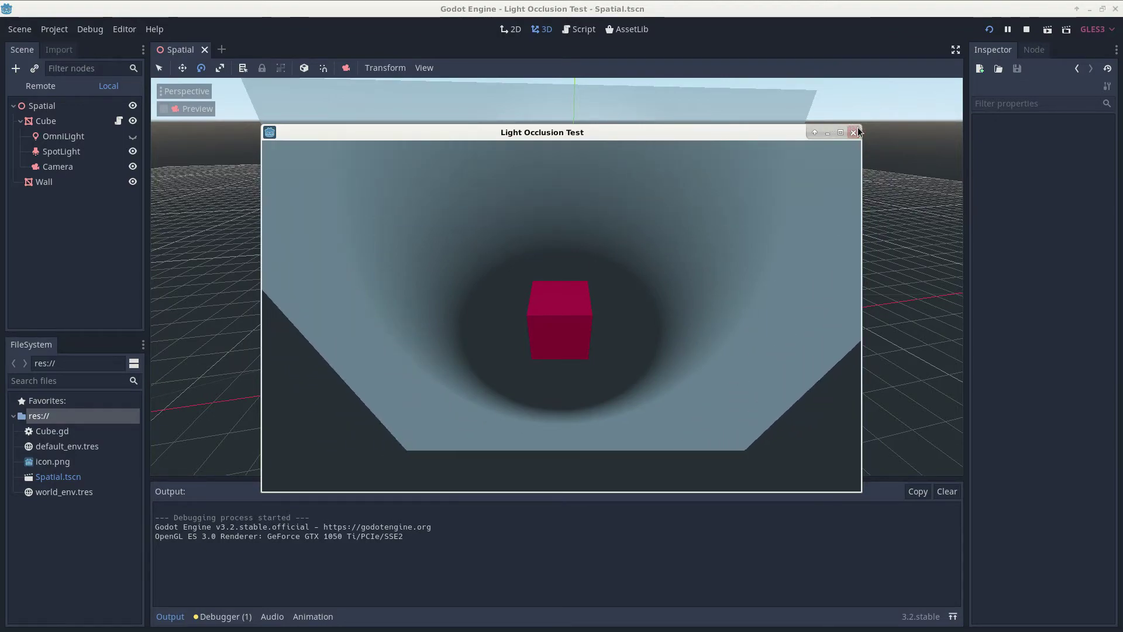
click(853, 133)
scroll(433, 226, down, 2)
middle_drag(434, 226, 240, 198)
scroll(433, 232, down, 3)
click(132, 119)
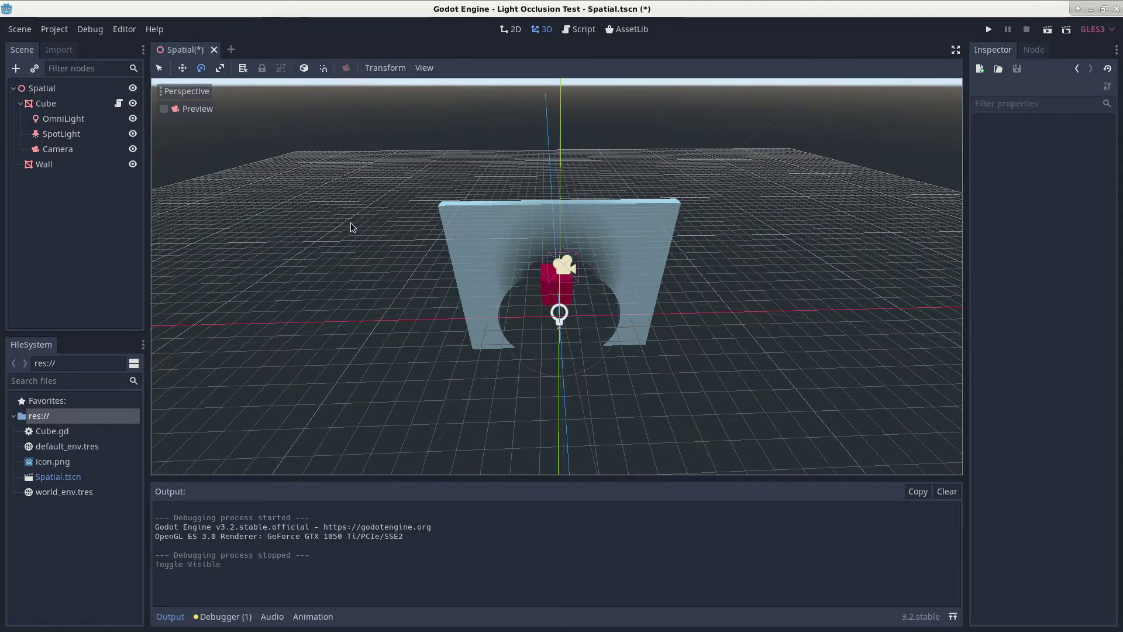
Hide both the OmniLight and SpotLight, then save and test-run the scene.
click(133, 118)
click(133, 134)
scroll(435, 255, up, 4)
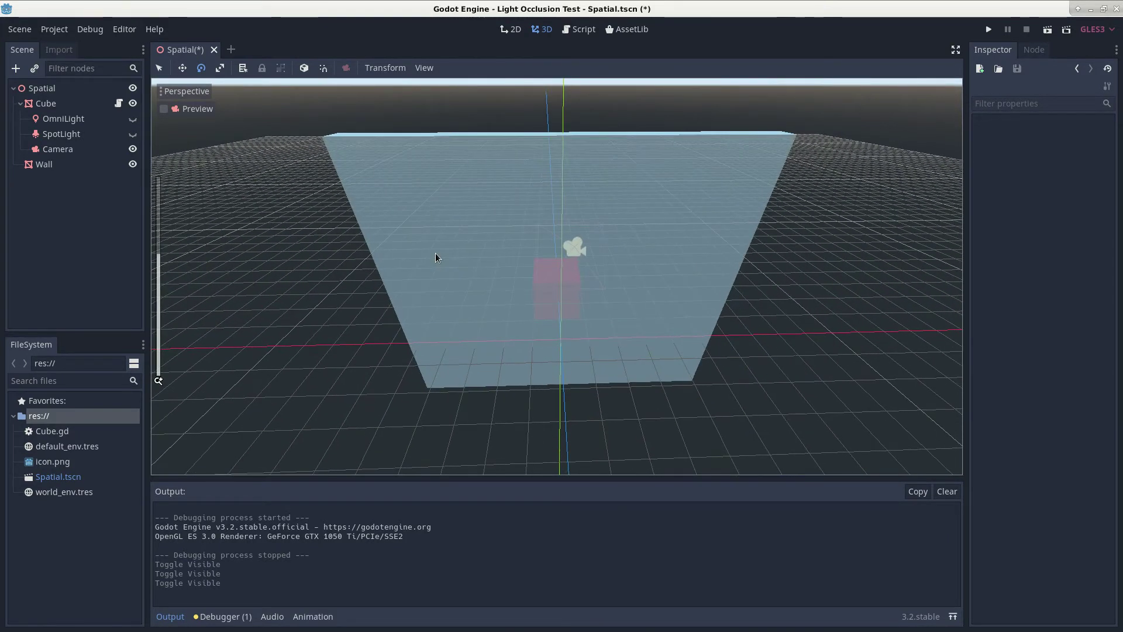
key(F5)
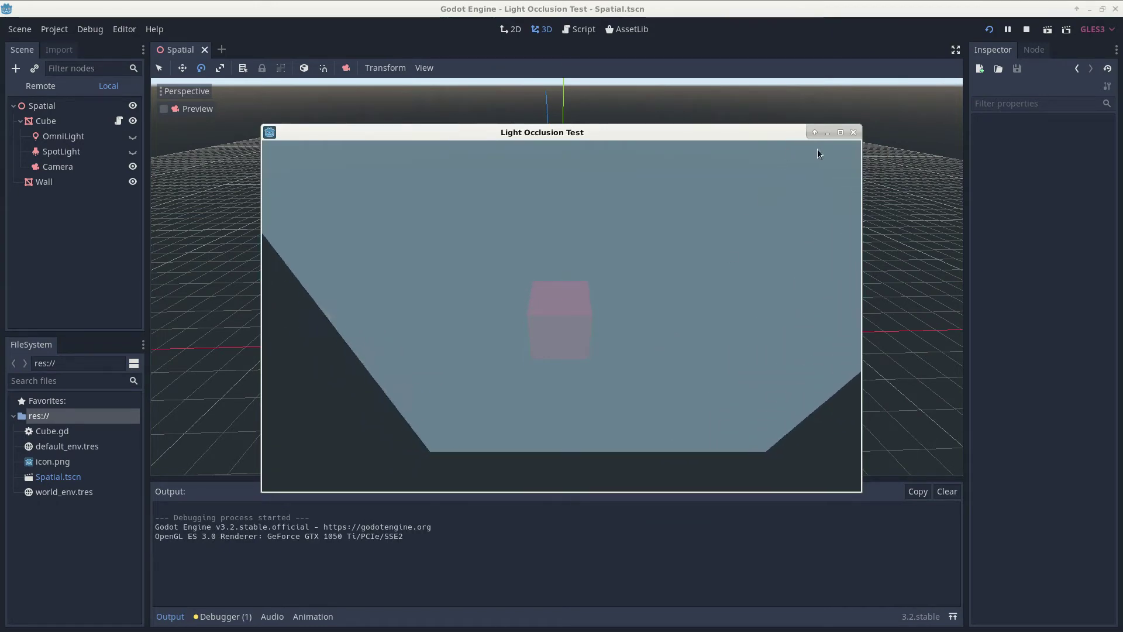
click(854, 132)
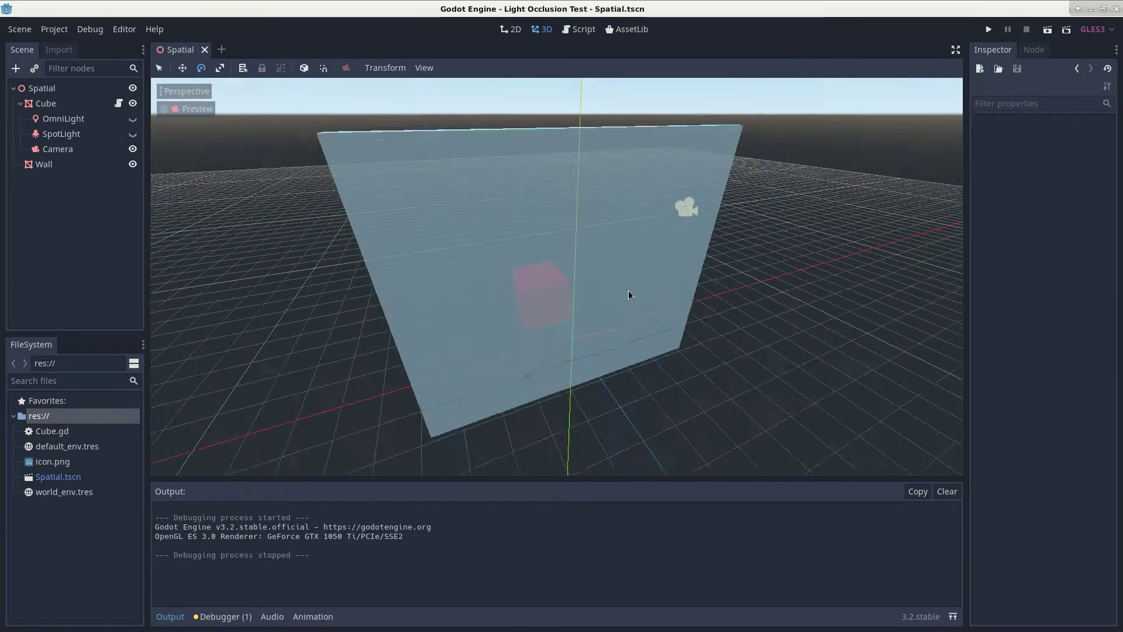
middle_drag(628, 290, 749, 140)
scroll(702, 176, down, 4)
scroll(673, 196, up, 4)
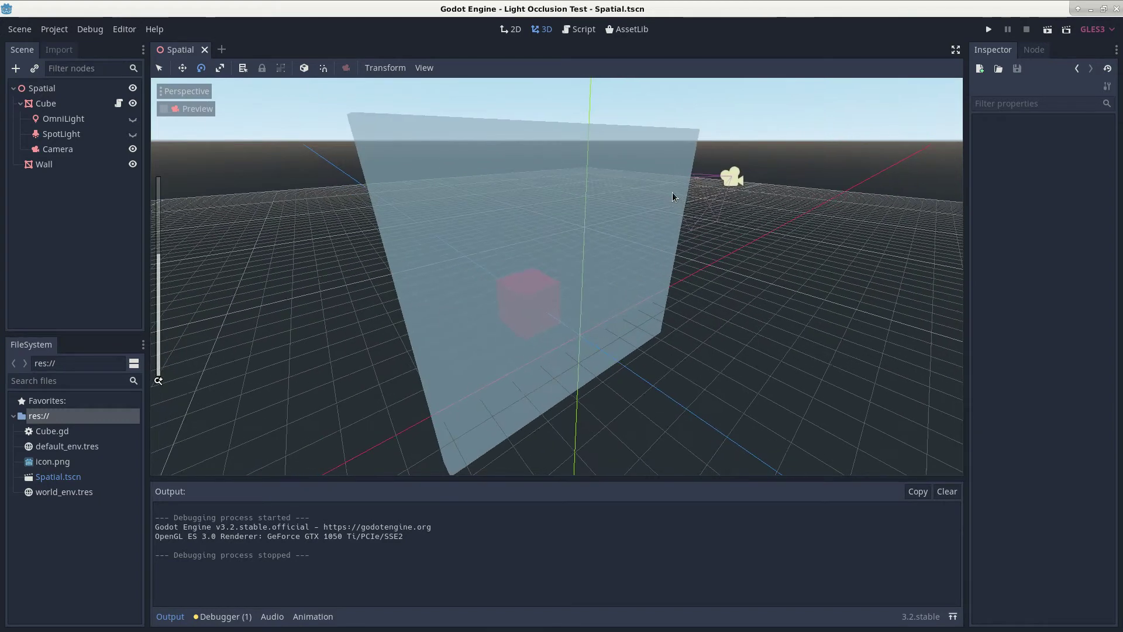
scroll(673, 197, down, 3)
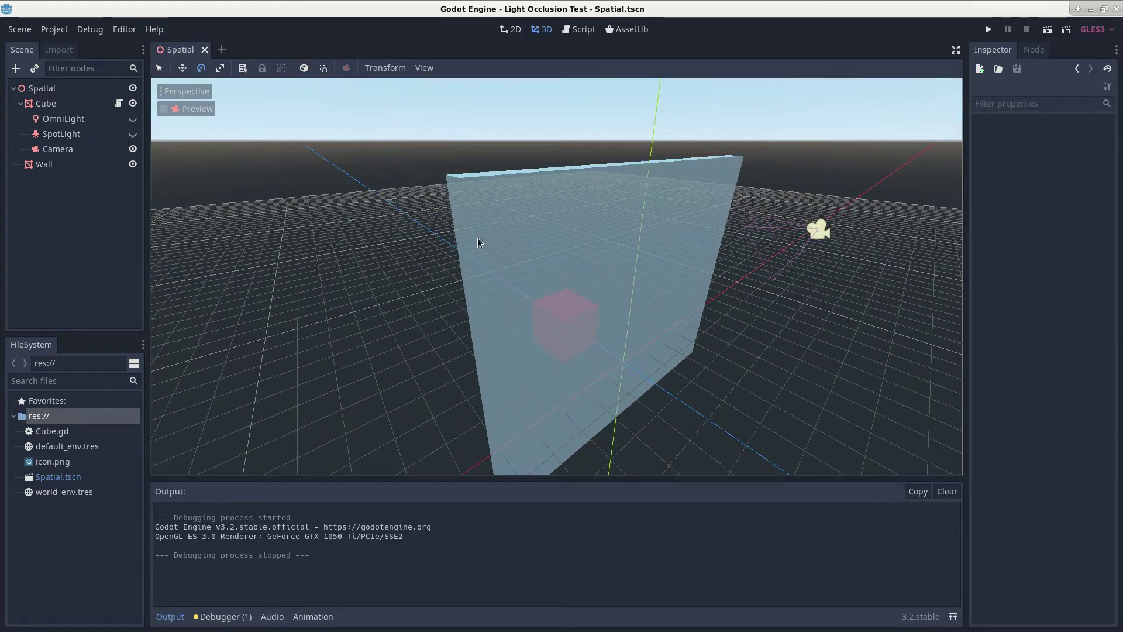
double_click(90, 91)
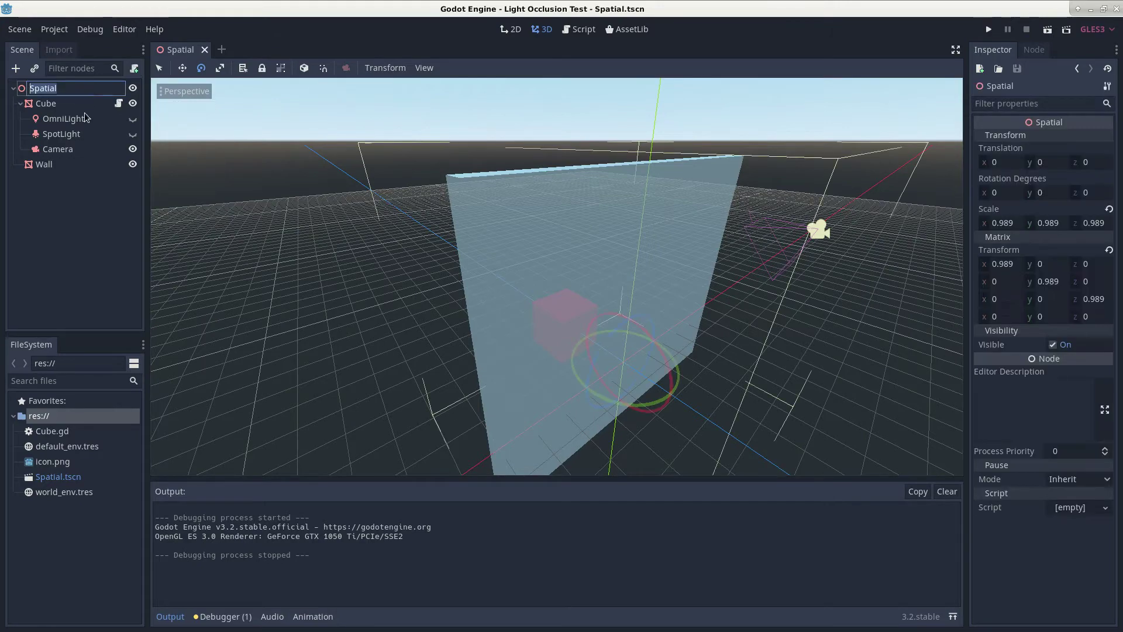
Add a WorldEnvironment node under Spatial with a new Environment resource.
key(Return)
key(ctrl+a)
text(world)
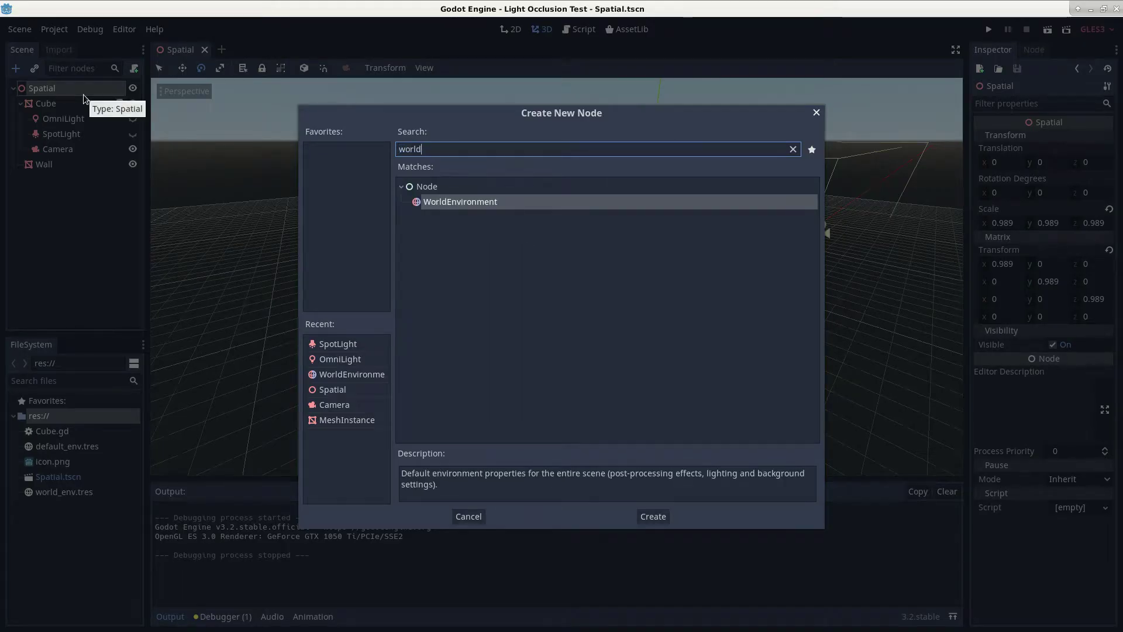
key(Return)
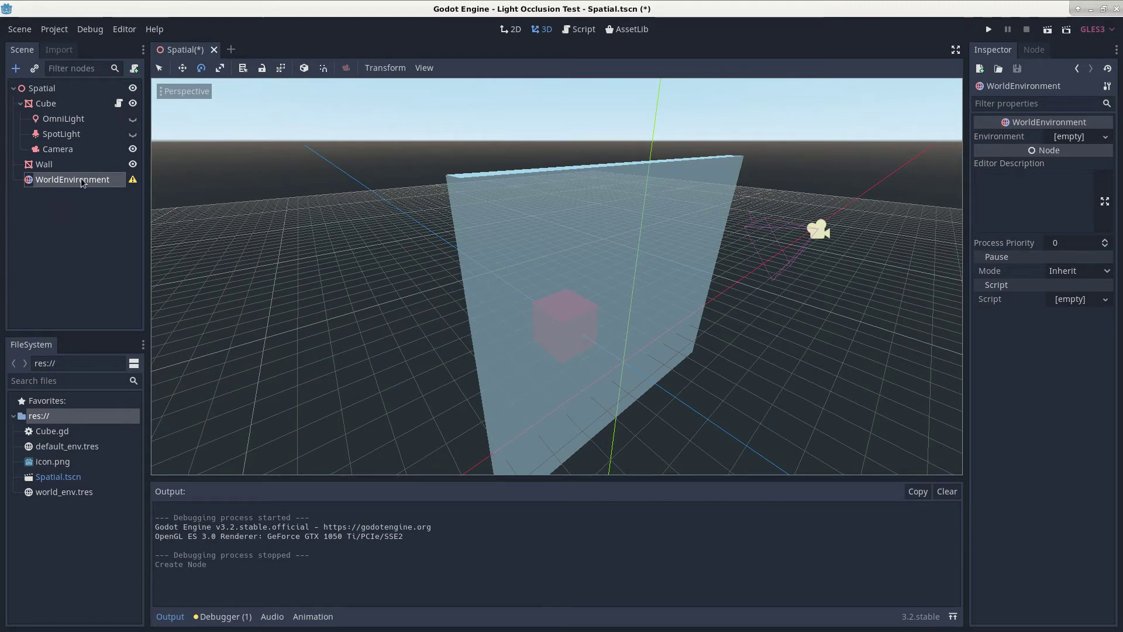
click(1081, 138)
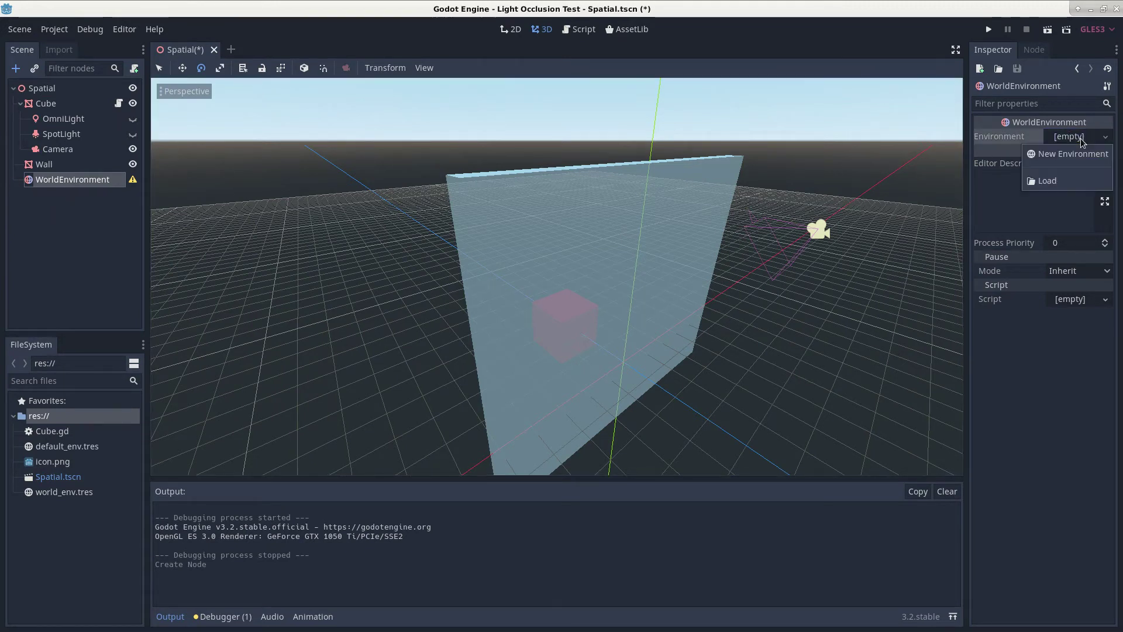
click(1073, 154)
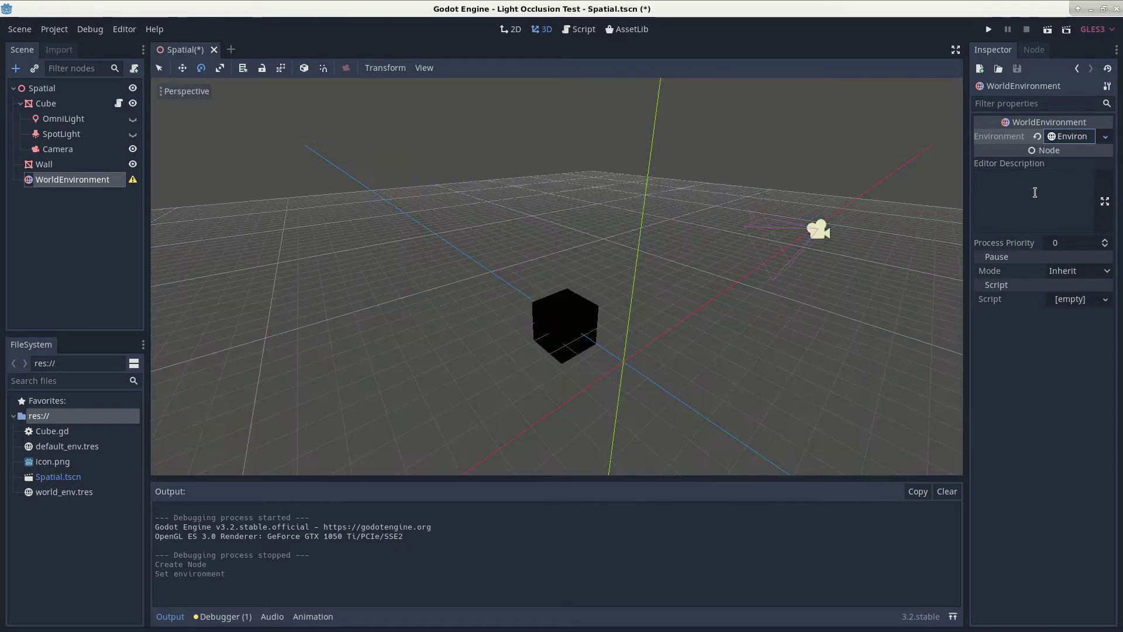
Set the background mode to Sky with a new ProceduralSky and adjust ambient energy.
click(1066, 139)
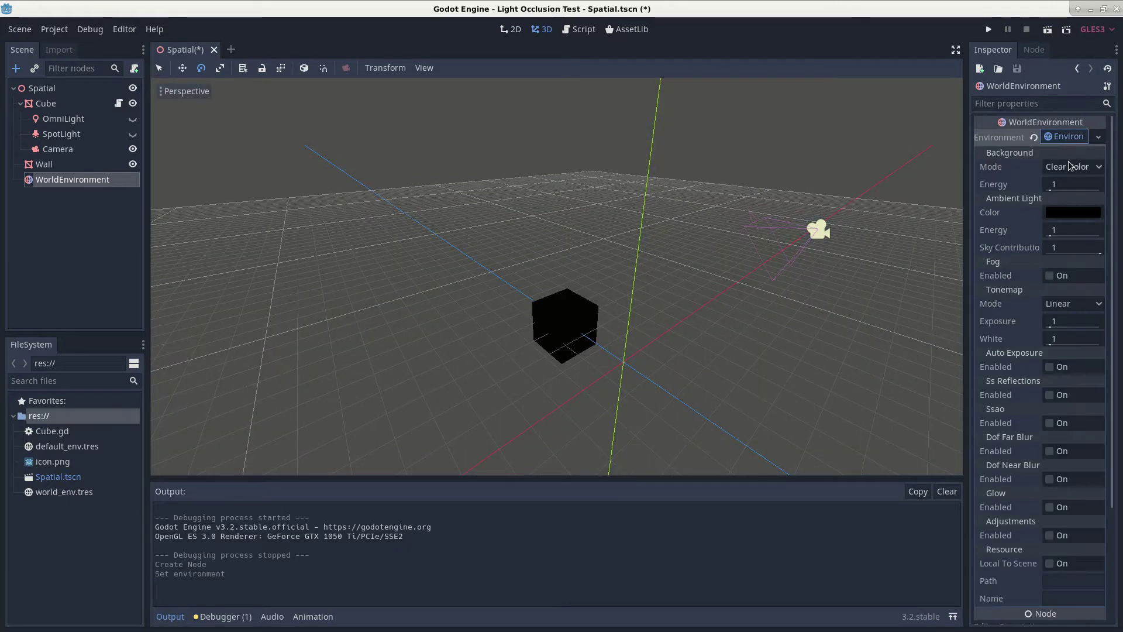
click(1069, 167)
click(1061, 210)
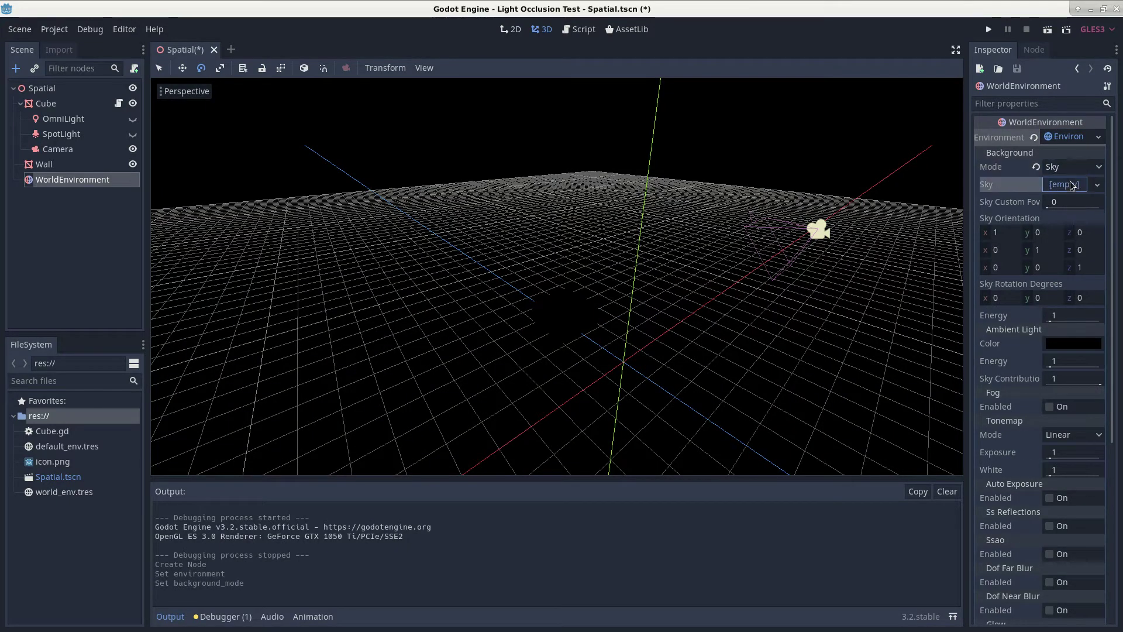
click(1071, 185)
click(1062, 215)
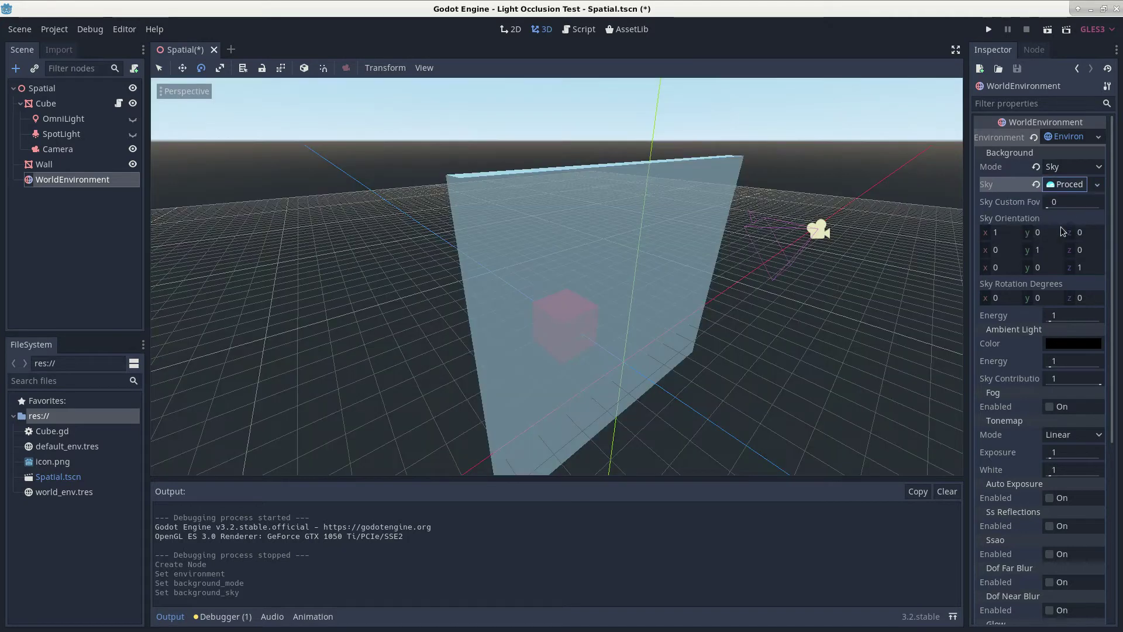
scroll(1038, 468, down, 5)
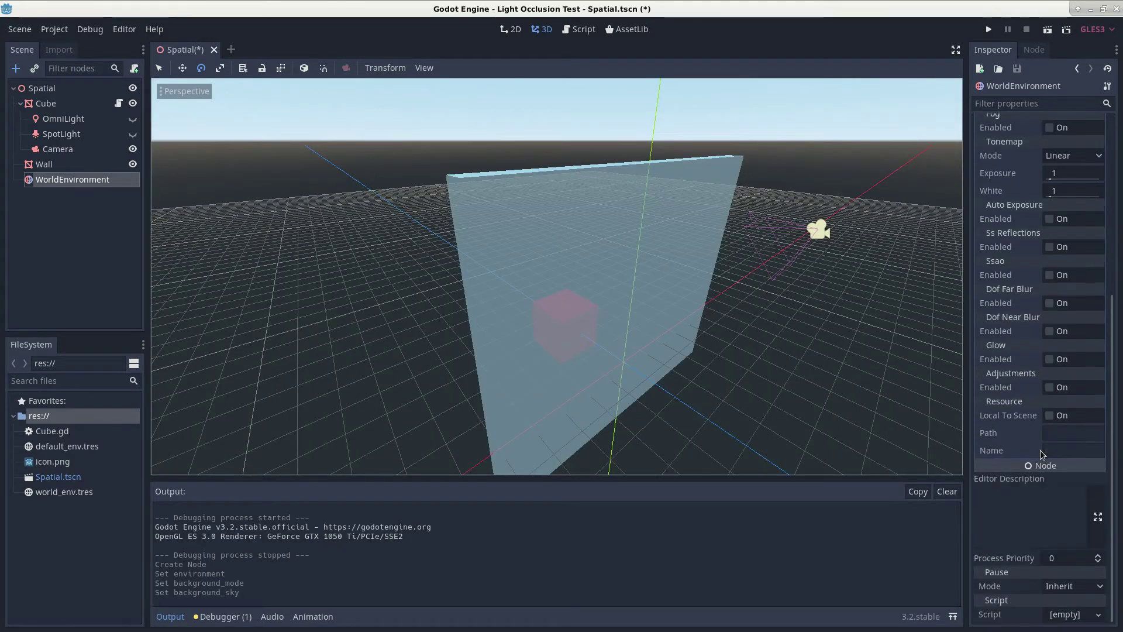
scroll(1041, 453, up, 5)
click(1063, 184)
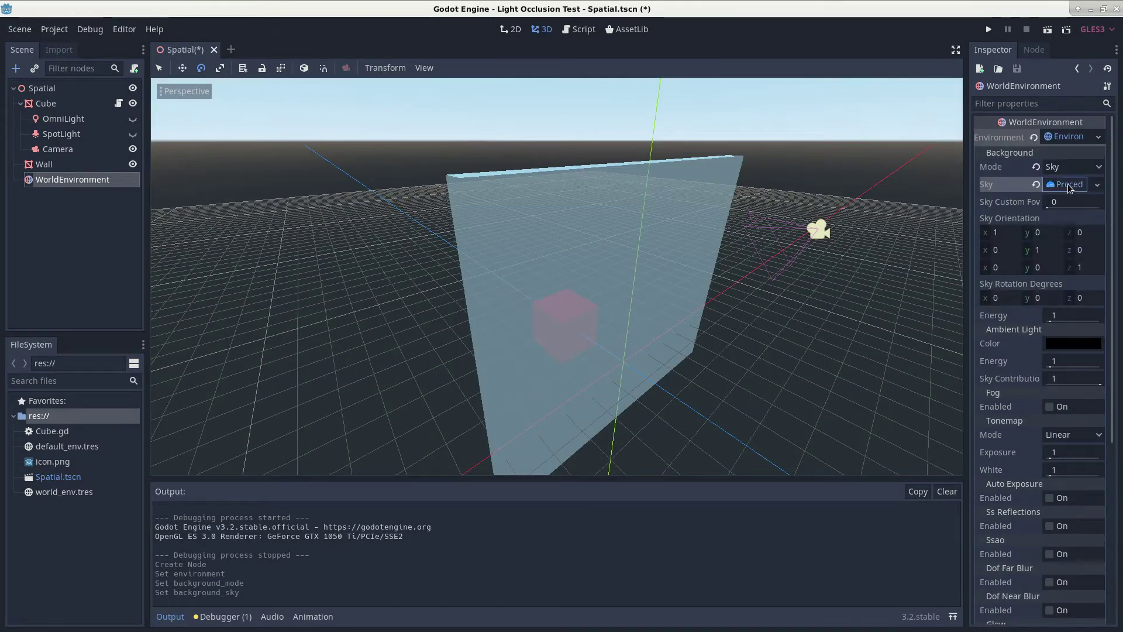
scroll(1049, 410, down, 5)
scroll(1048, 409, down, 5)
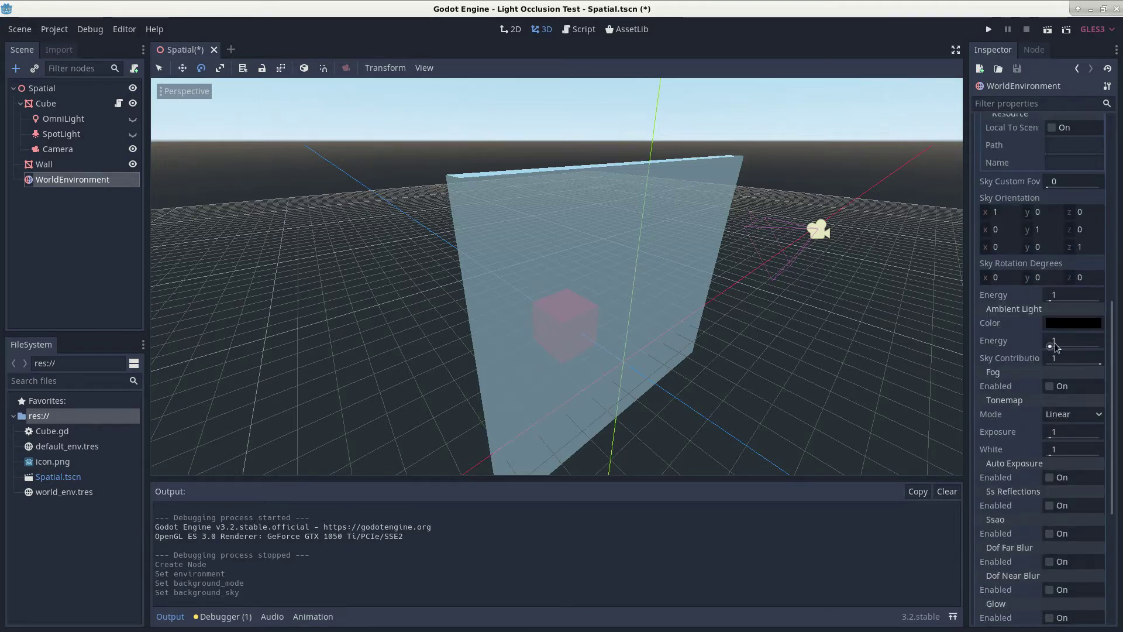
drag(1056, 345, 1056, 347)
Turn the SpotLight back on, then save and test-run the scene.
middle_drag(913, 331, 778, 328)
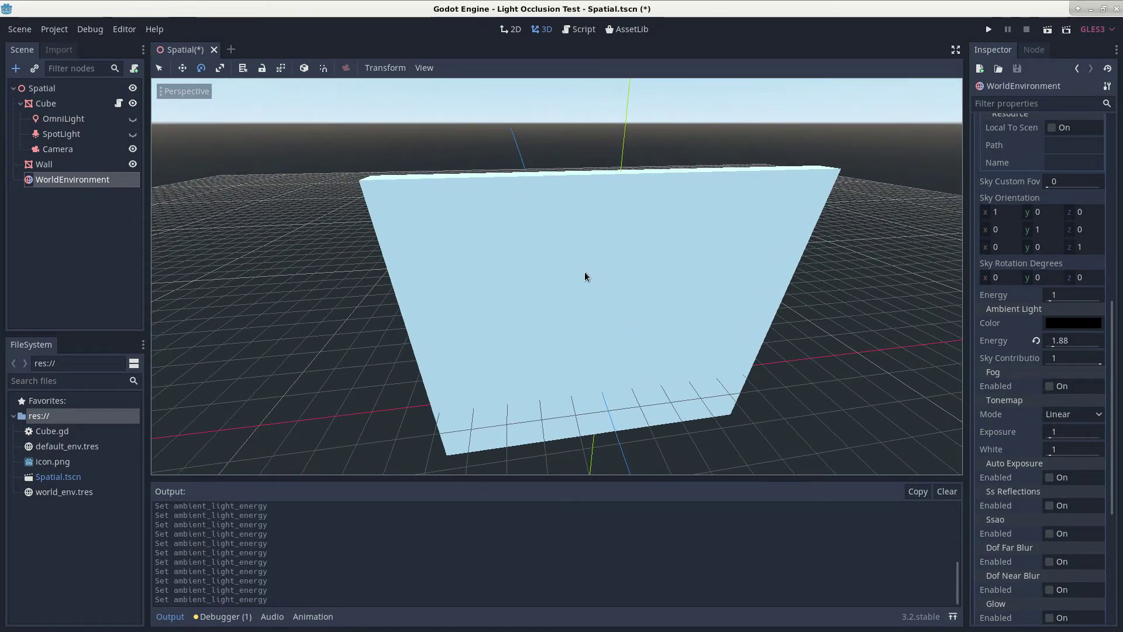
click(133, 134)
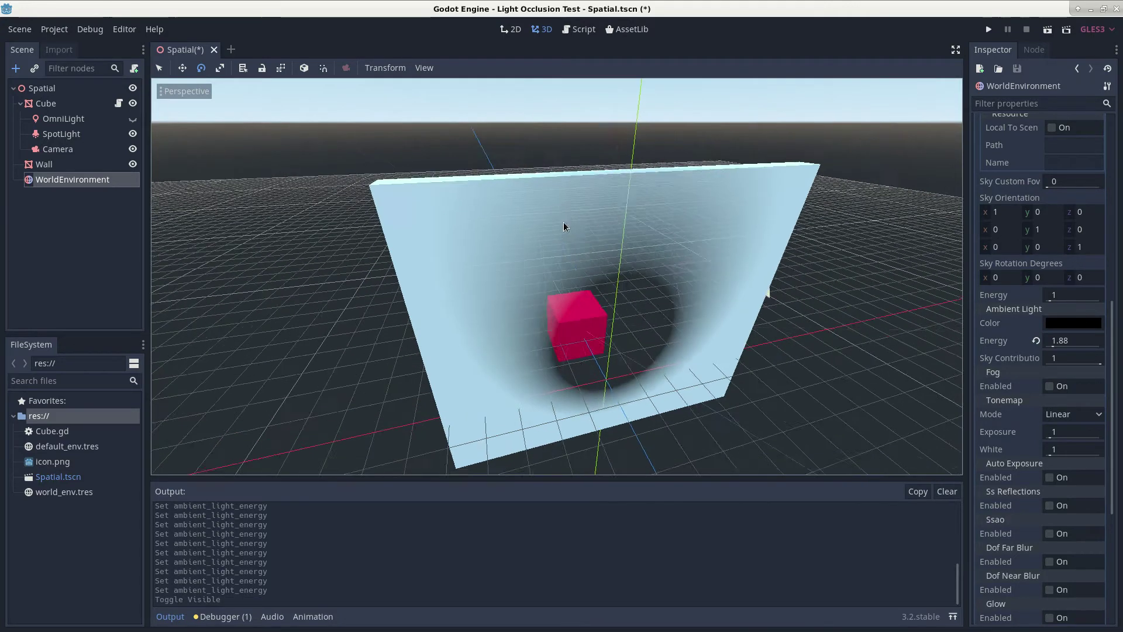
middle_drag(564, 222, 524, 209)
key(F5)
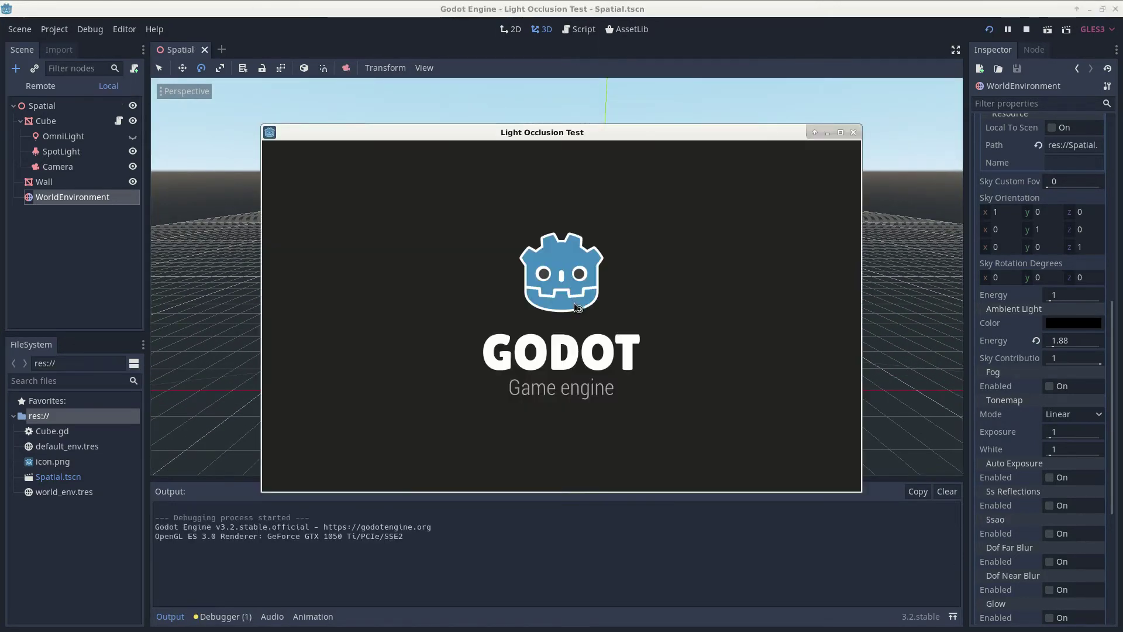
click(854, 133)
Try a white ambient colour, lower ambient energy, and sky contribution 0.
middle_drag(794, 246, 793, 281)
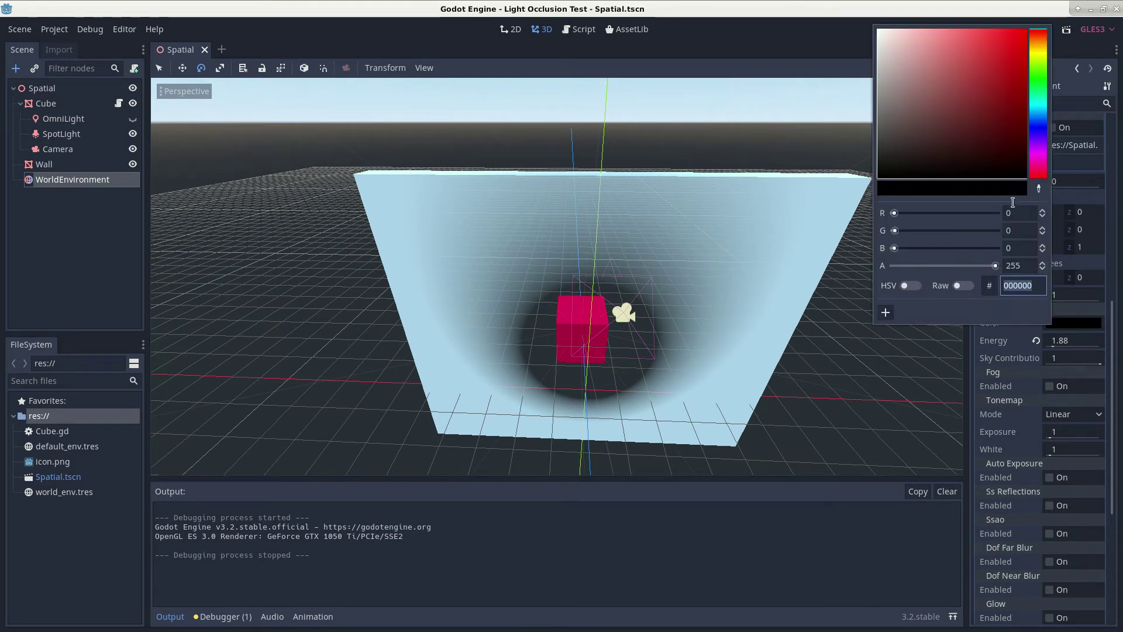
mouse_move(937, 90)
mouse_down()
mouse_move(992, 96)
mouse_move(936, 108)
mouse_move(918, 55)
mouse_move(863, 38)
mouse_move(910, 61)
mouse_move(877, 57)
mouse_move(873, 122)
mouse_move(913, 70)
mouse_move(876, 28)
mouse_up()
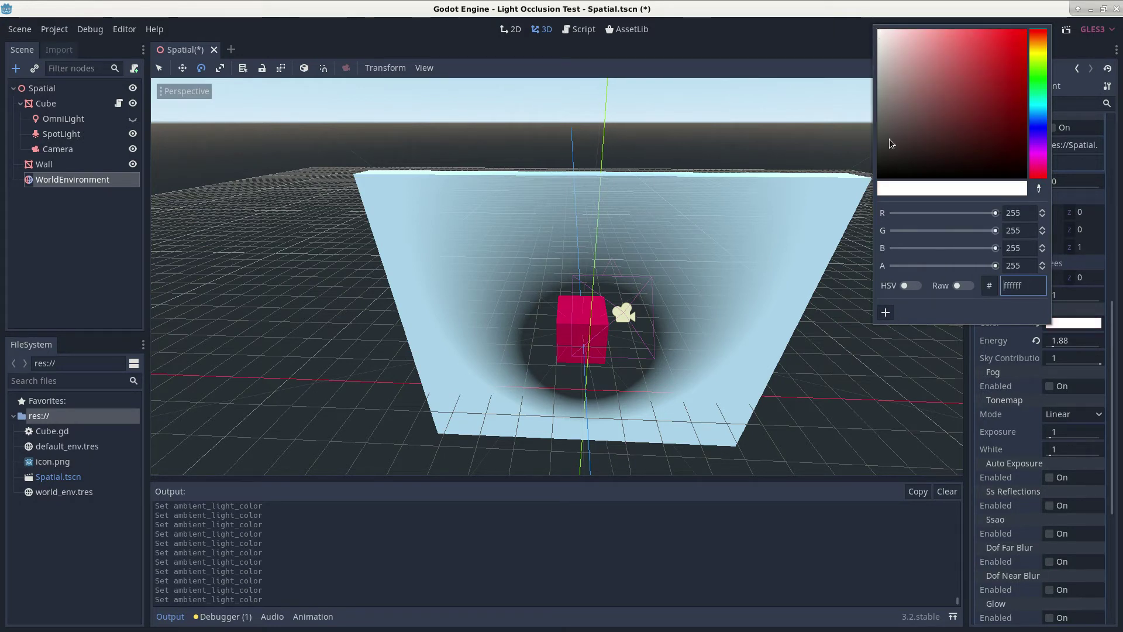
click(898, 542)
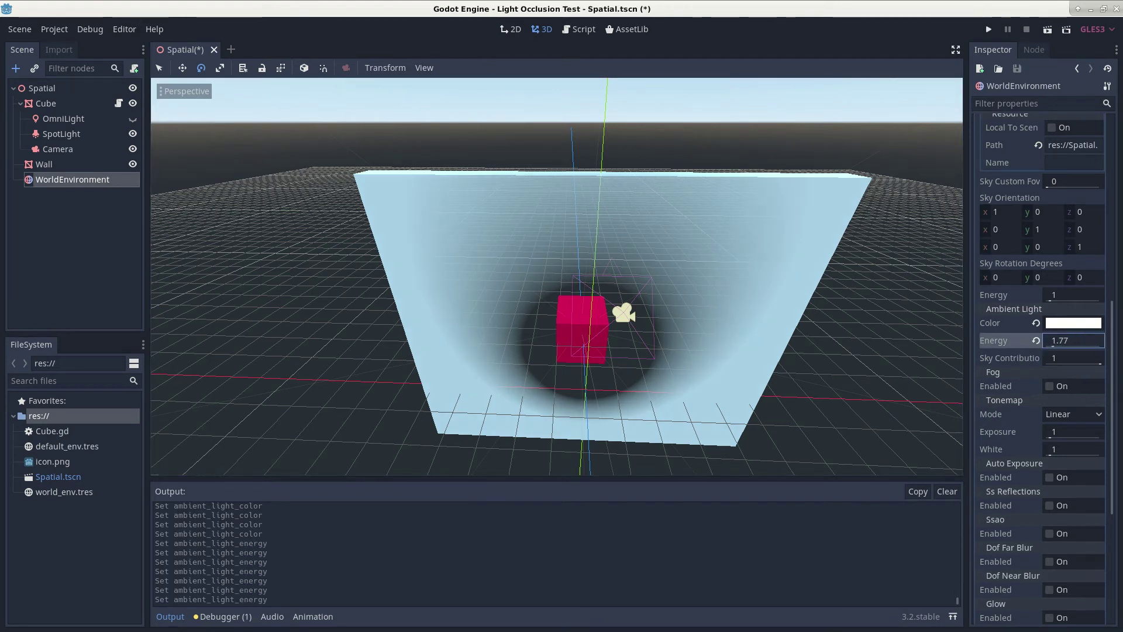
drag(1074, 340, 998, 341)
drag(1098, 359, 990, 341)
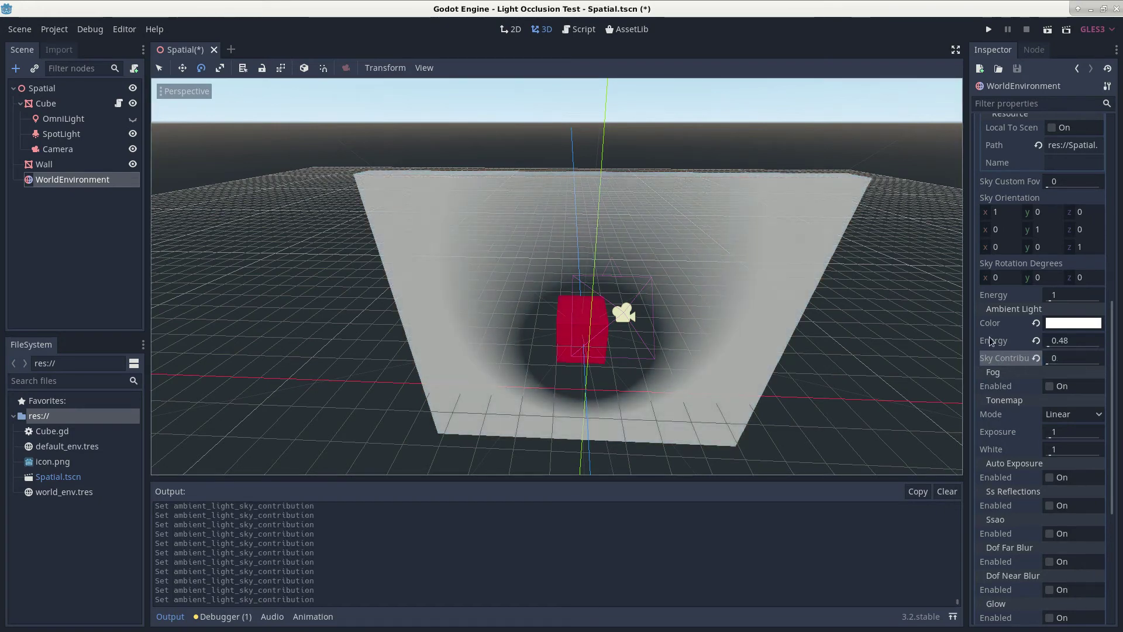
middle_drag(572, 198, 596, 202)
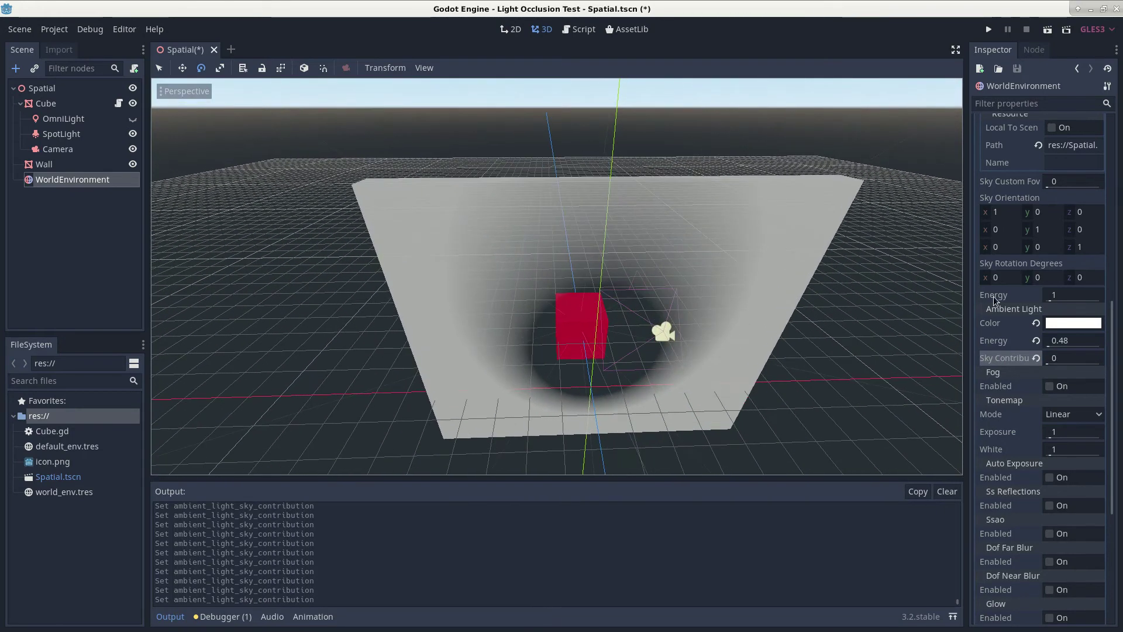
click(1070, 340)
drag(1072, 339, 1100, 339)
Try a dark red ambient colour, then reset and settle ambient energy at about 1.8.
click(1067, 325)
drag(920, 97, 834, 109)
click(1085, 339)
mouse_move(1085, 338)
mouse_down()
mouse_move(1120, 338)
mouse_move(1065, 339)
mouse_up()
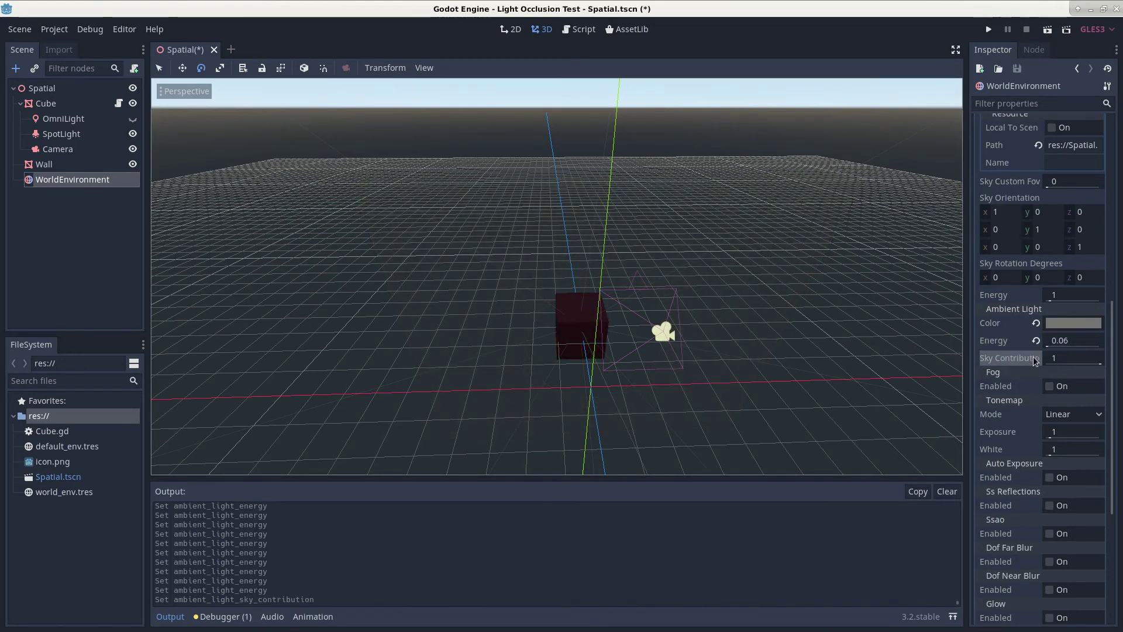
click(1037, 340)
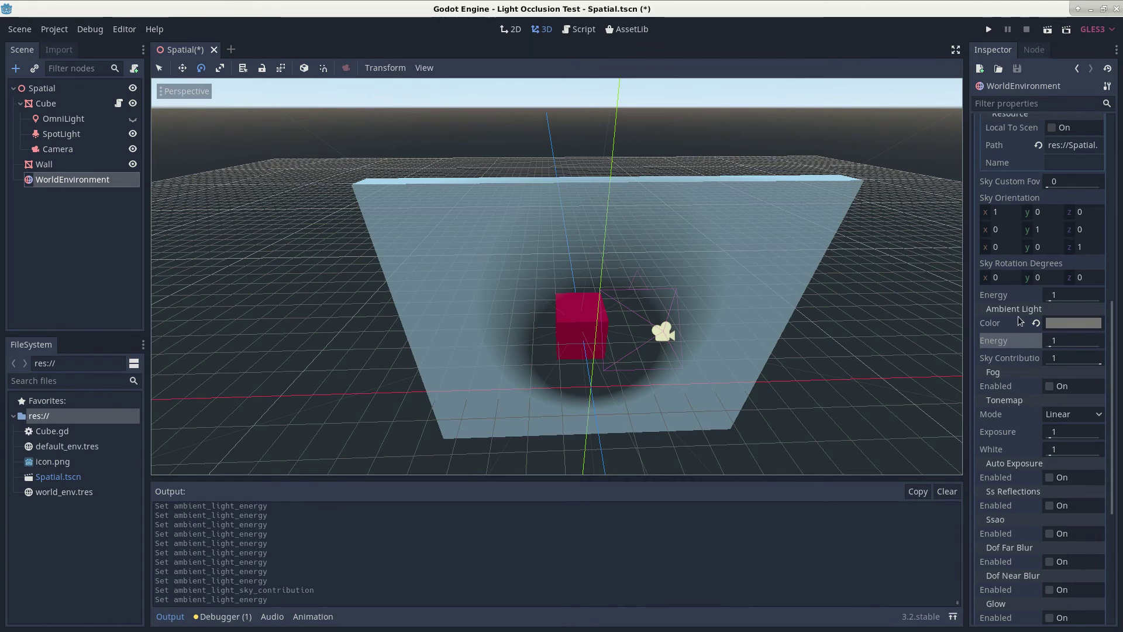
drag(1058, 344, 1077, 344)
middle_drag(819, 304, 689, 242)
Save the scene and launch the Light Occlusion Test game with F5.
key(F5)
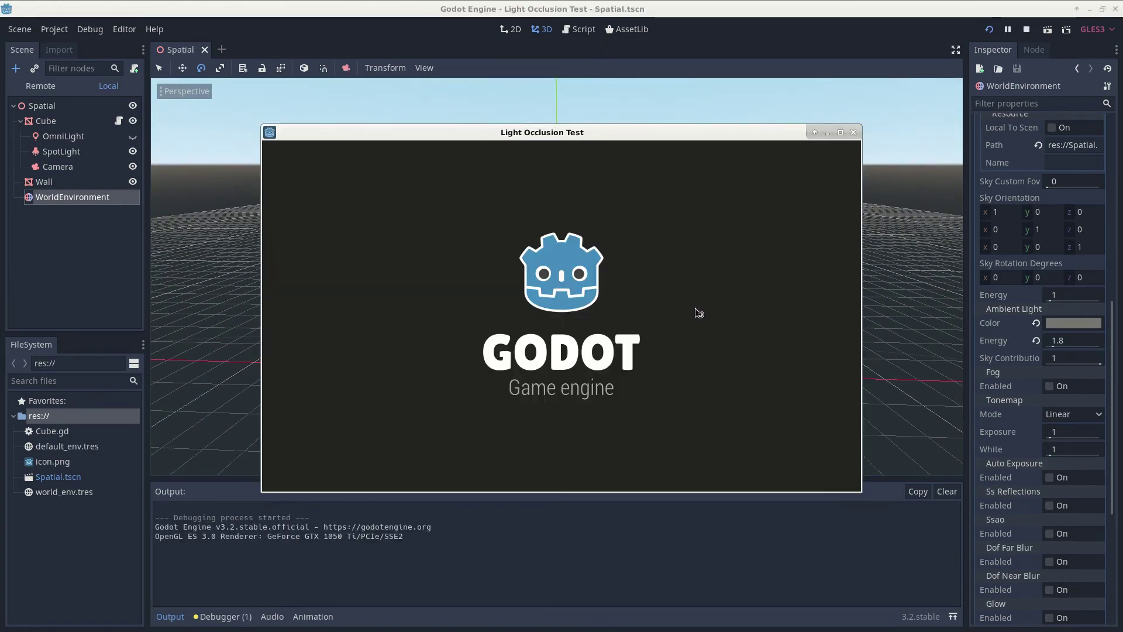